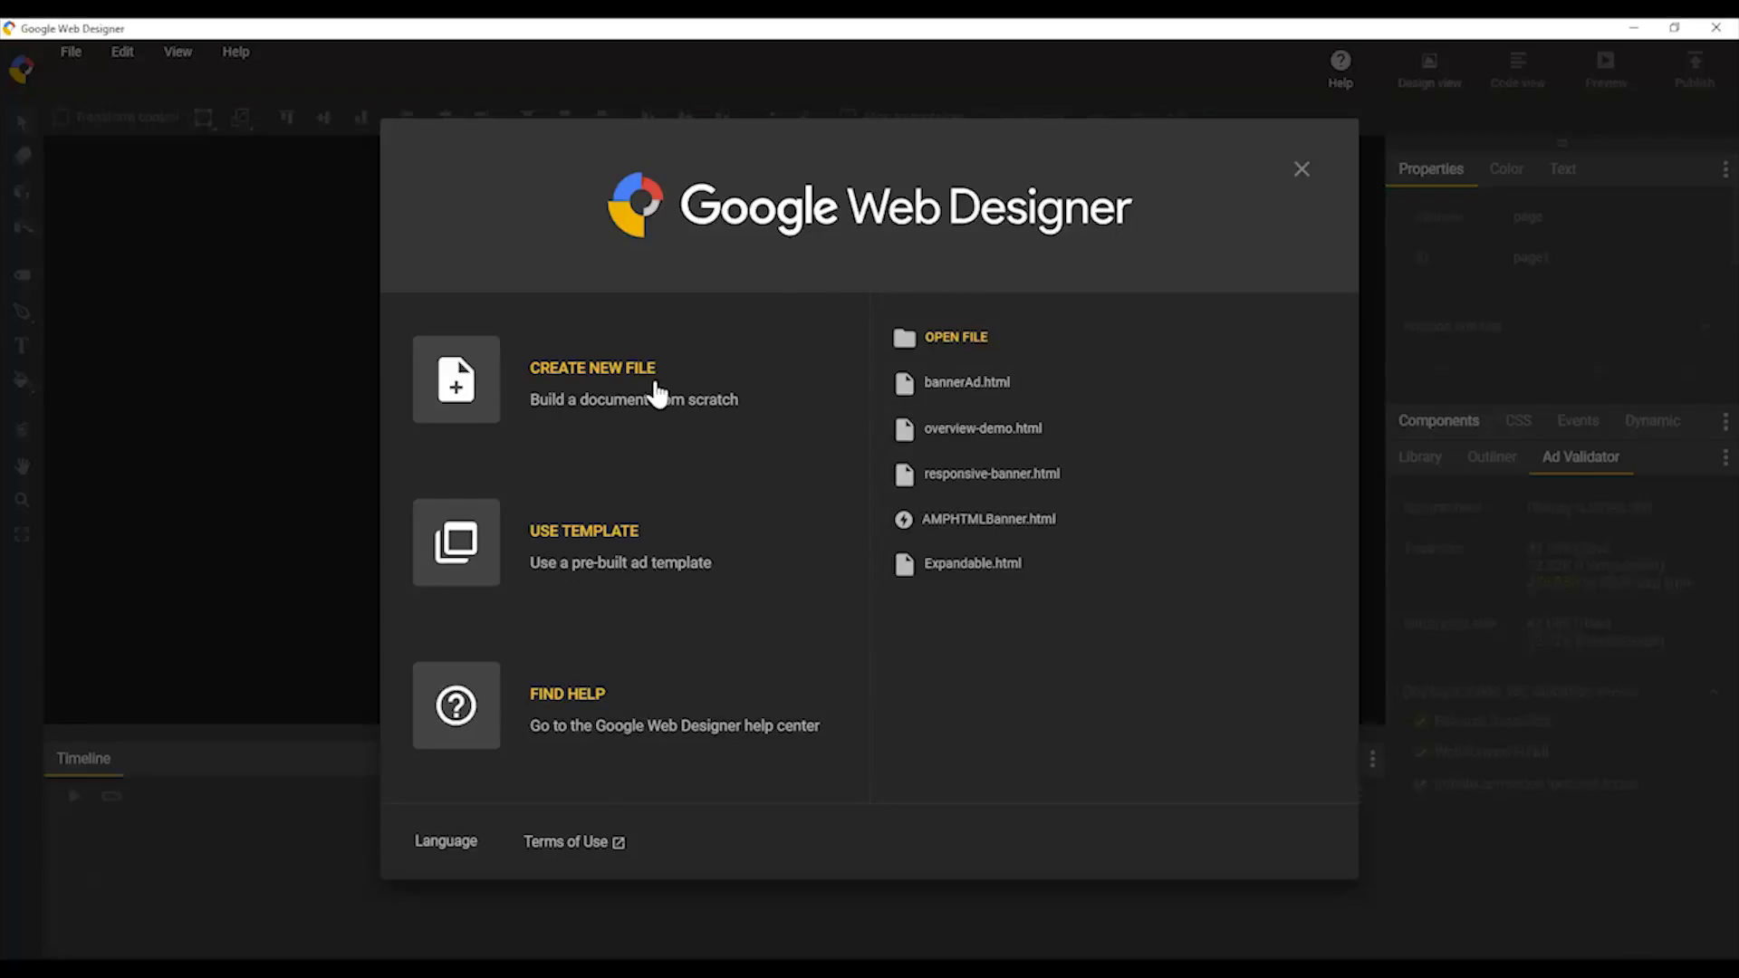
Browse the Display & Video 360 banner templates and the file browser, then return to the start screen.
{"action": "left_click", "coordinate": [604, 536]}
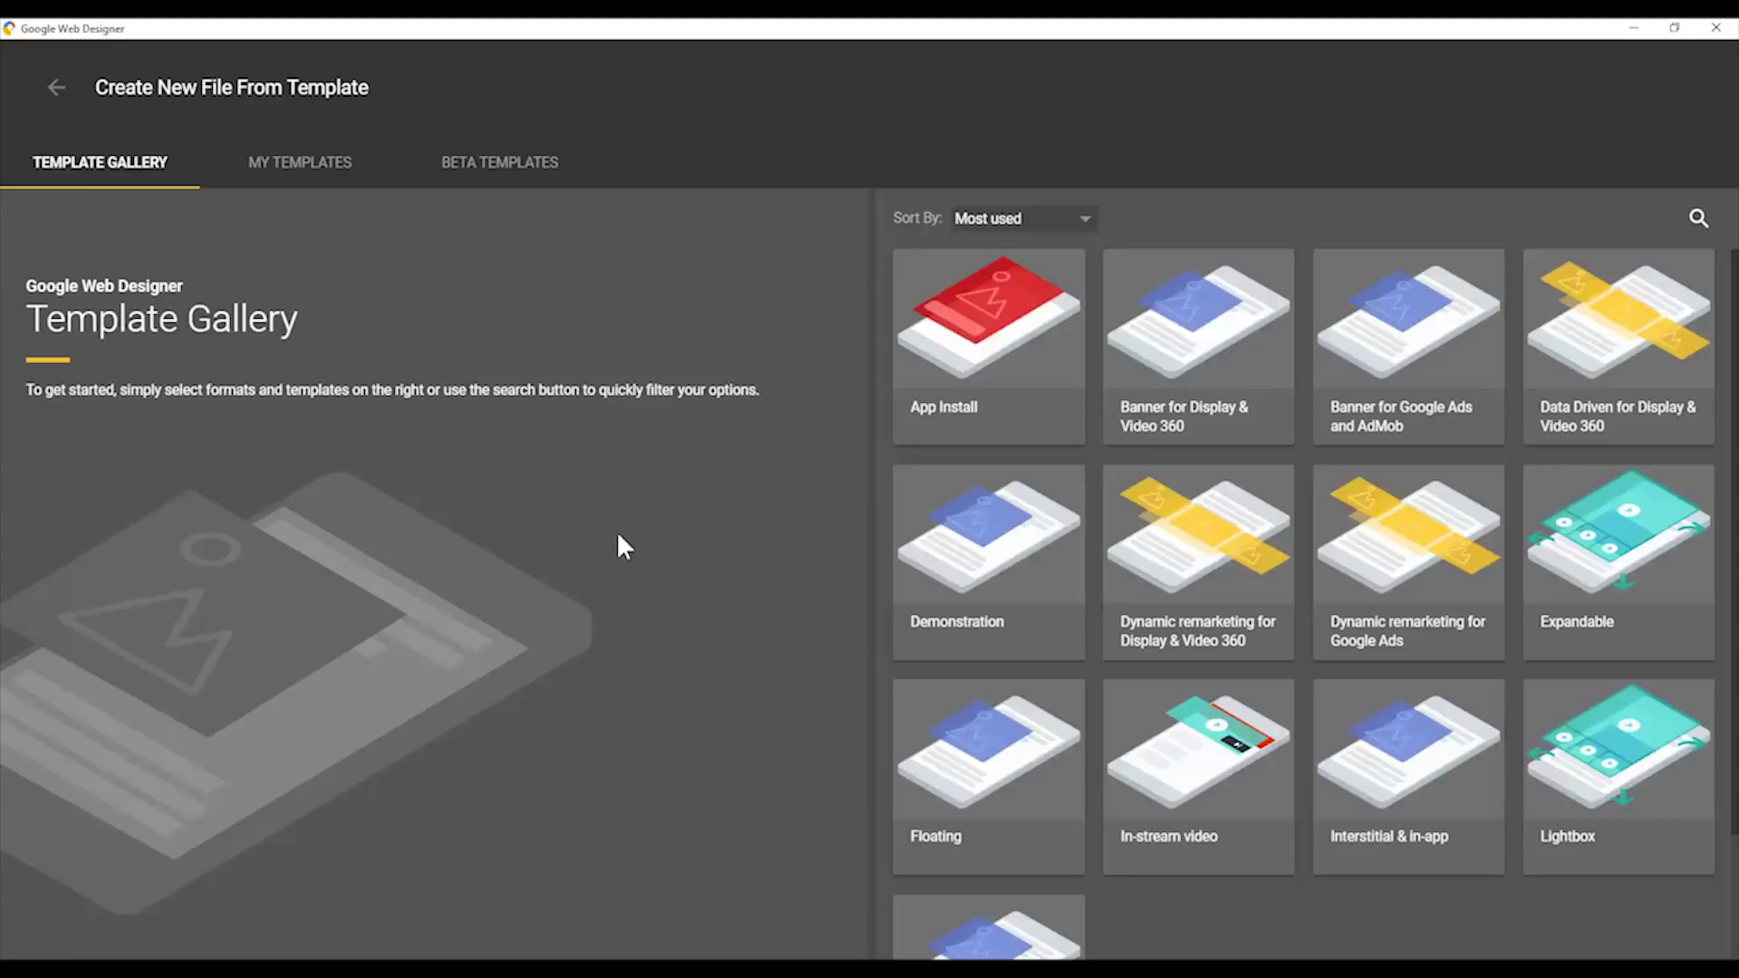
{"action": "left_click", "coordinate": [1235, 399]}
{"action": "scroll", "coordinate": [657, 544], "scroll_direction": "down", "scroll_amount": 5}
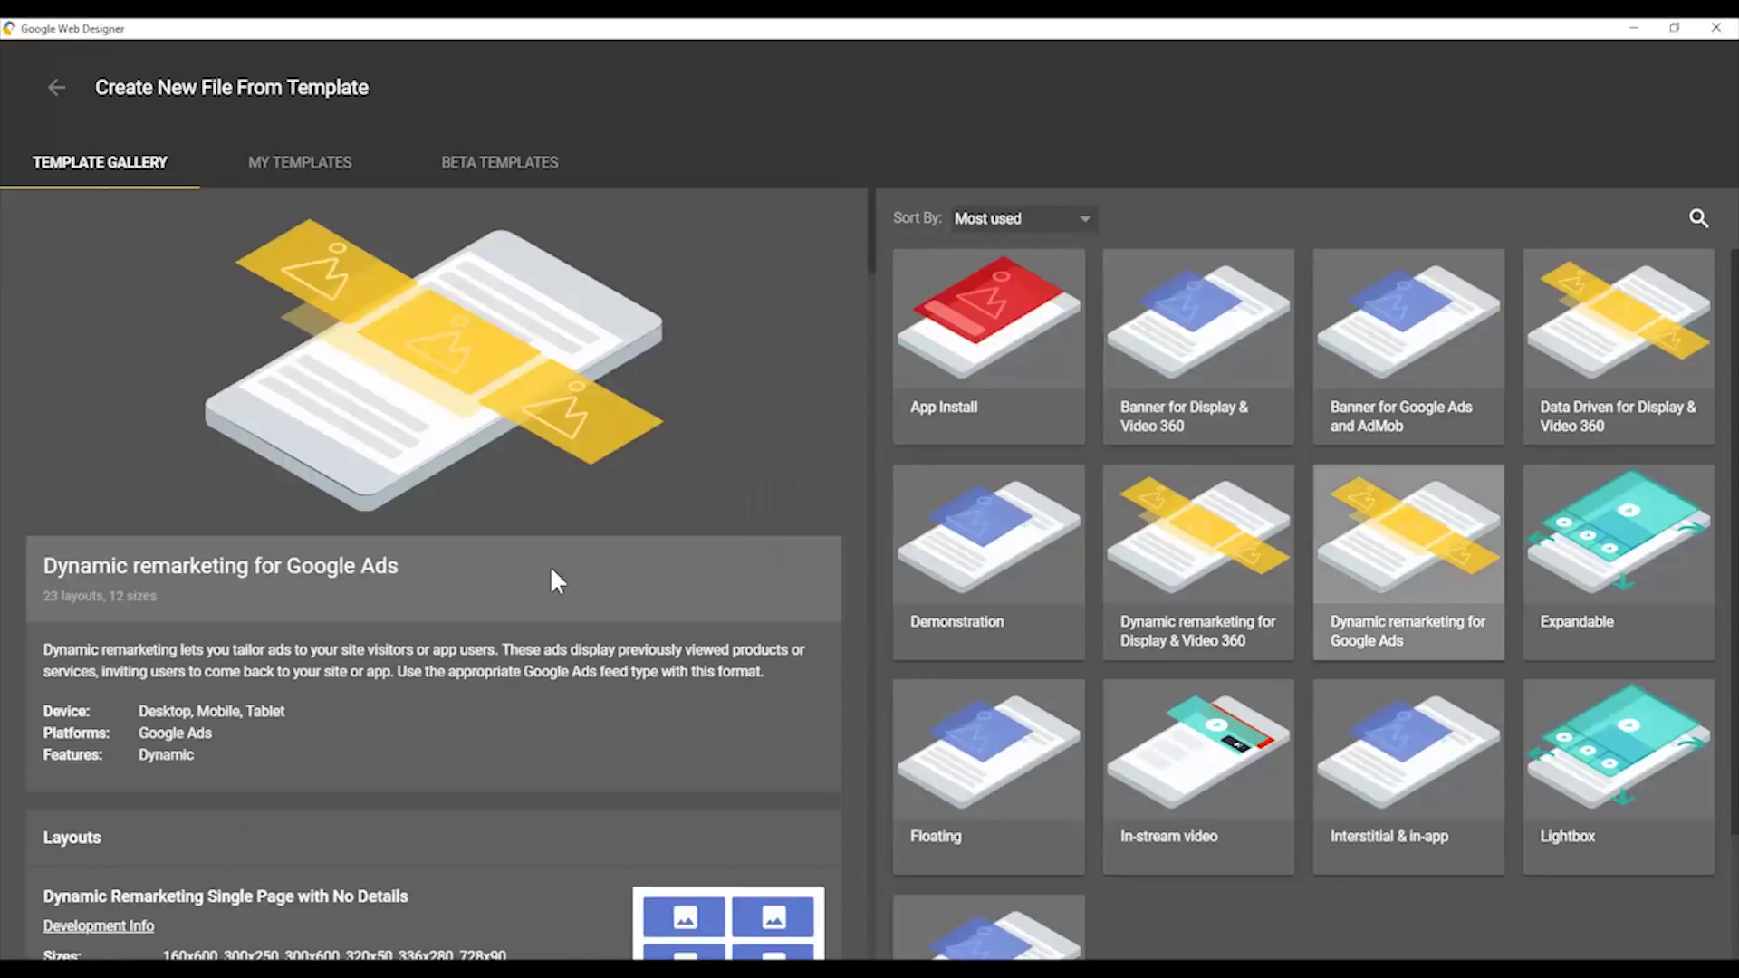
{"action": "scroll", "coordinate": [553, 580], "scroll_direction": "down", "scroll_amount": 8}
{"action": "left_click", "coordinate": [58, 86]}
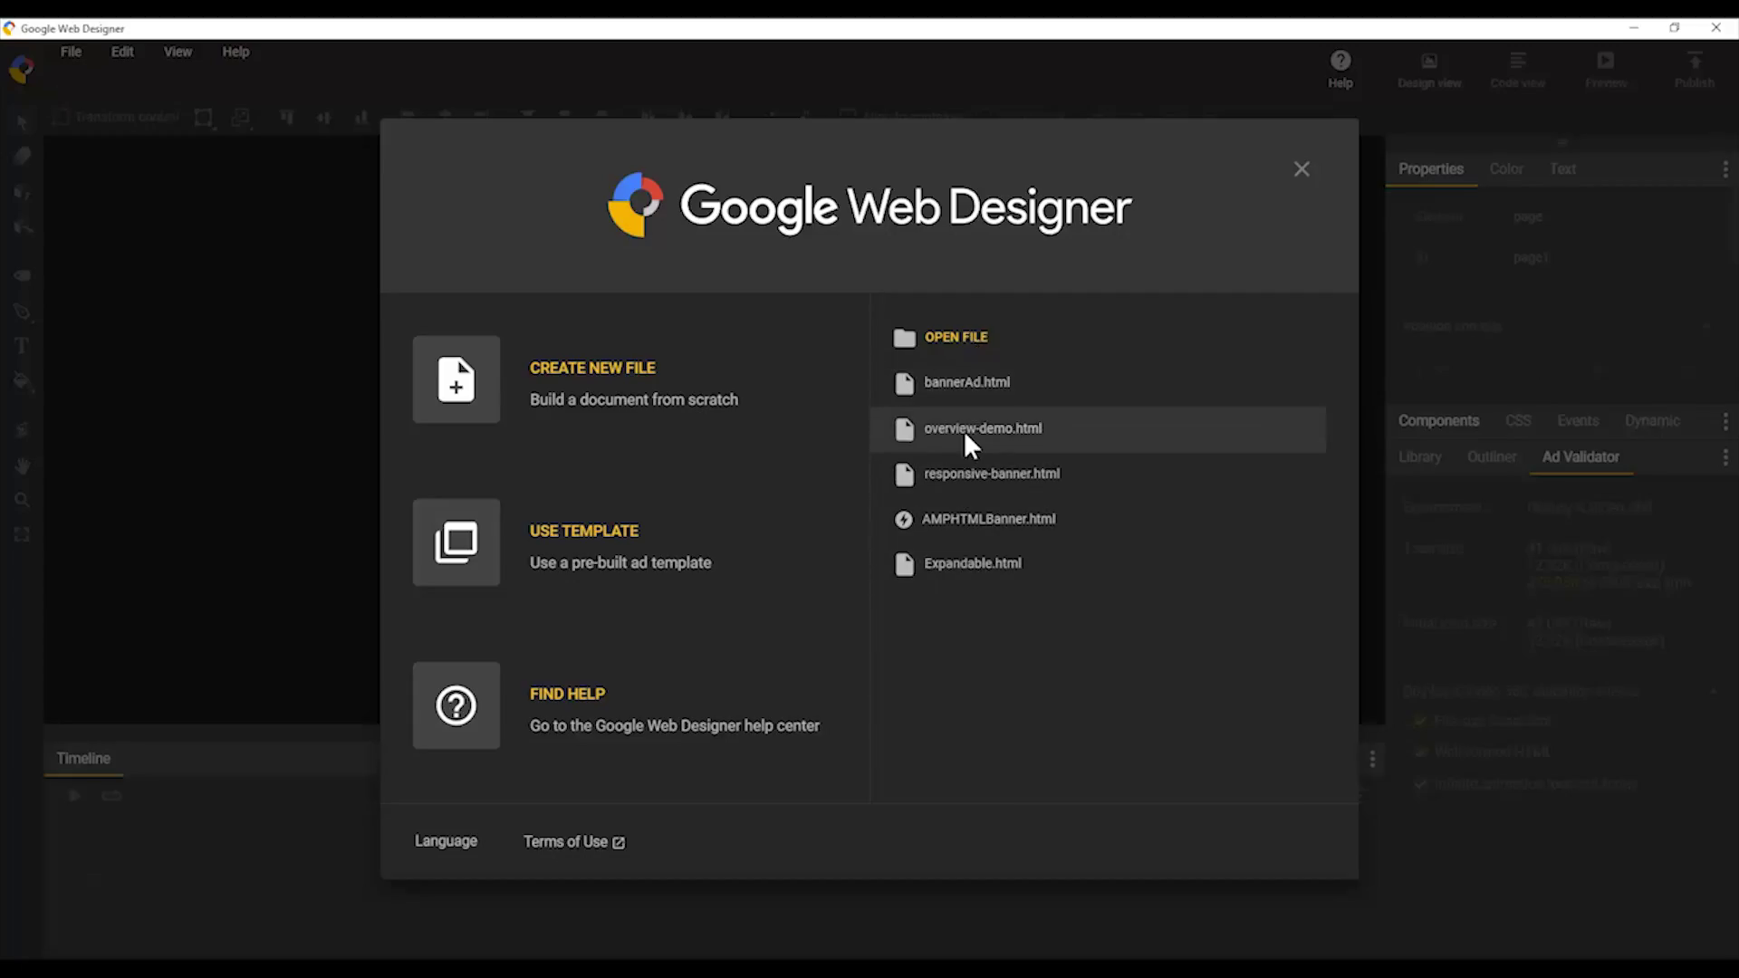
{"action": "left_click", "coordinate": [961, 341]}
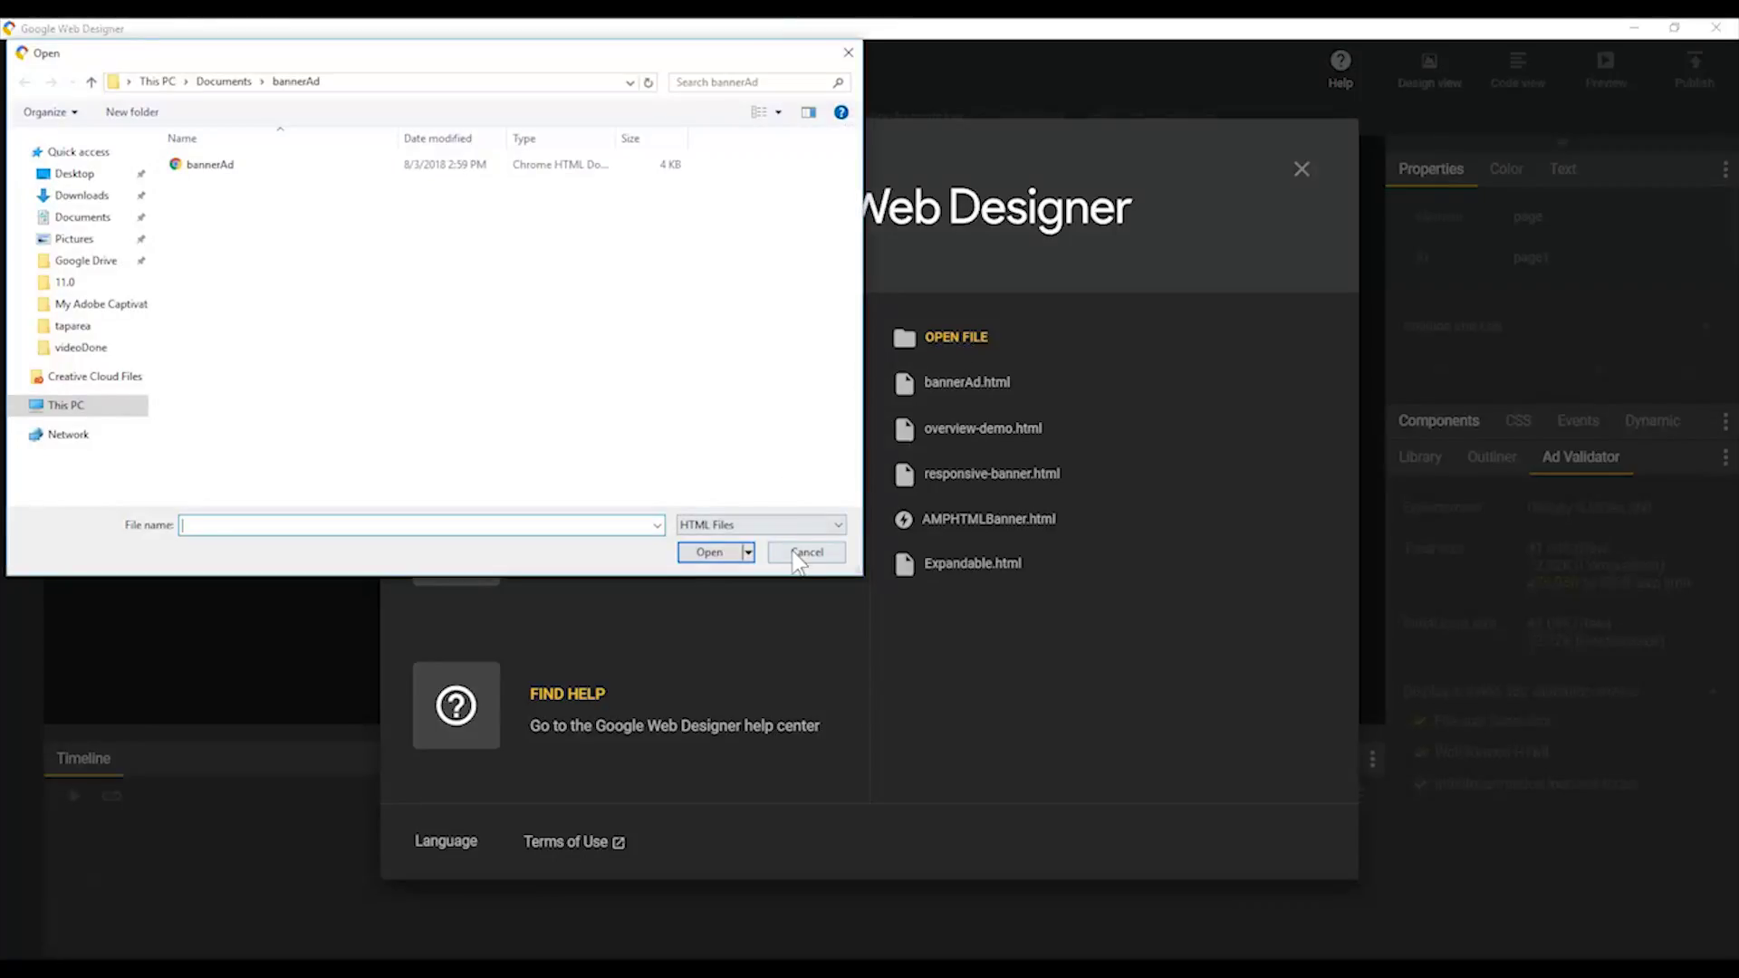
{"action": "left_click", "coordinate": [806, 552]}
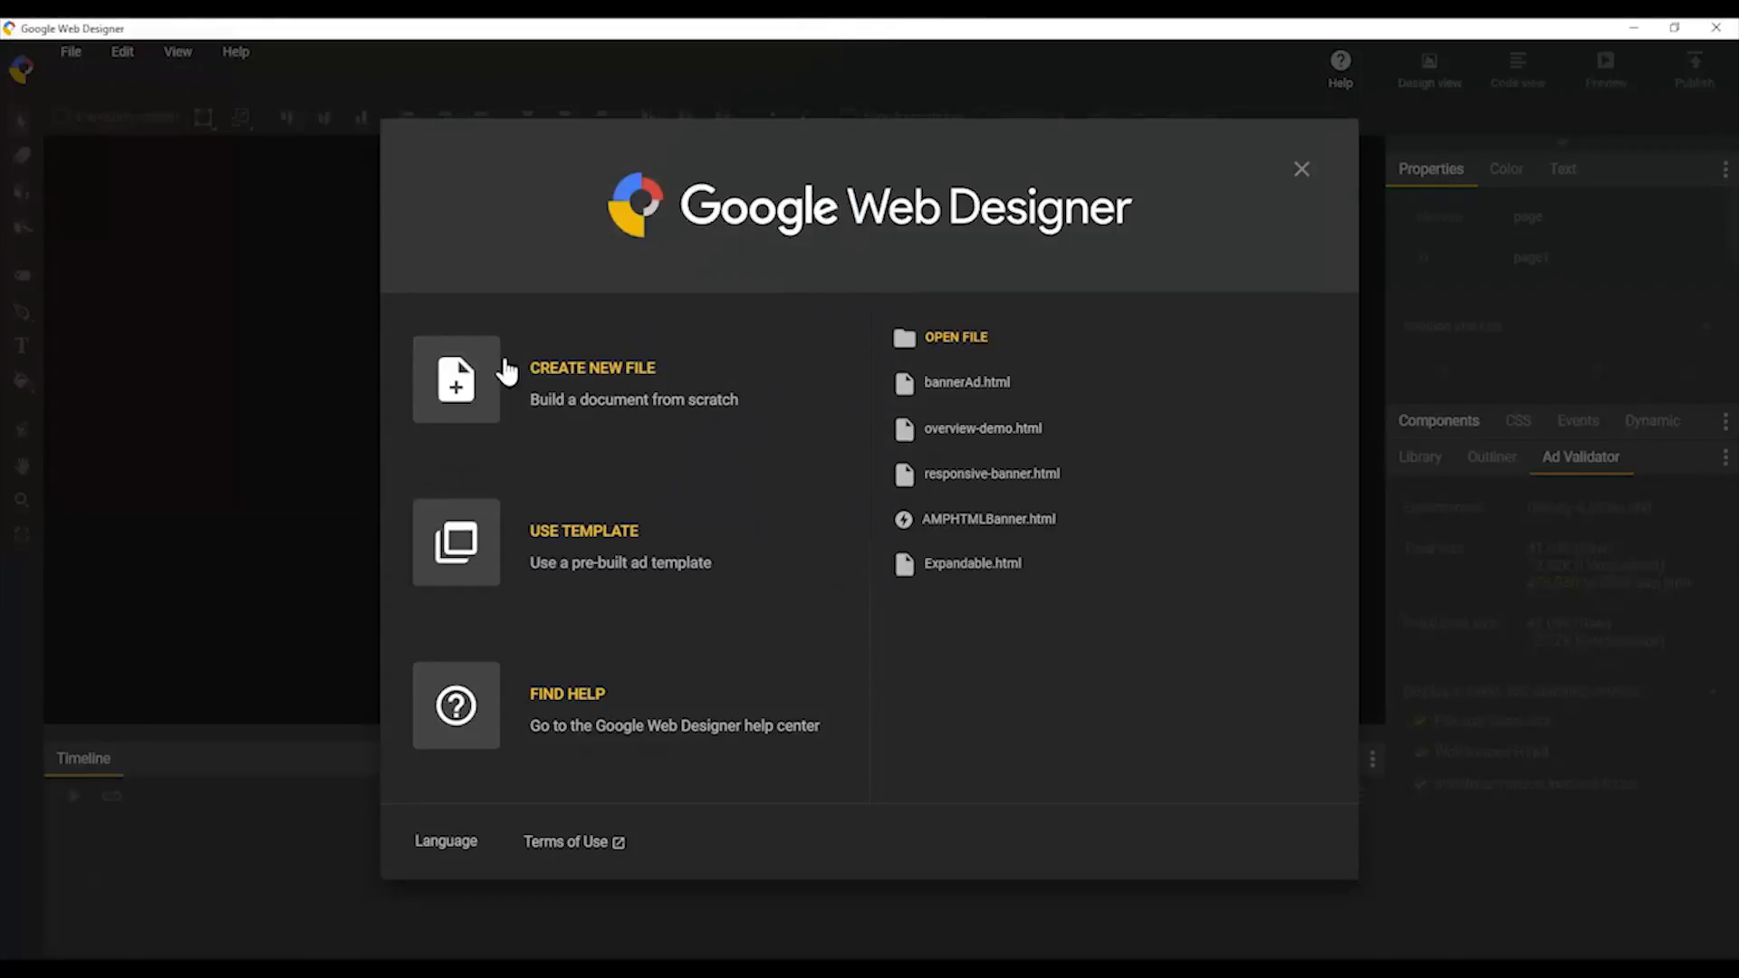
Create a new Display & Video 360 banner named test-dv360, 300 x 250, with Advanced animation.
{"action": "left_click", "coordinate": [506, 370]}
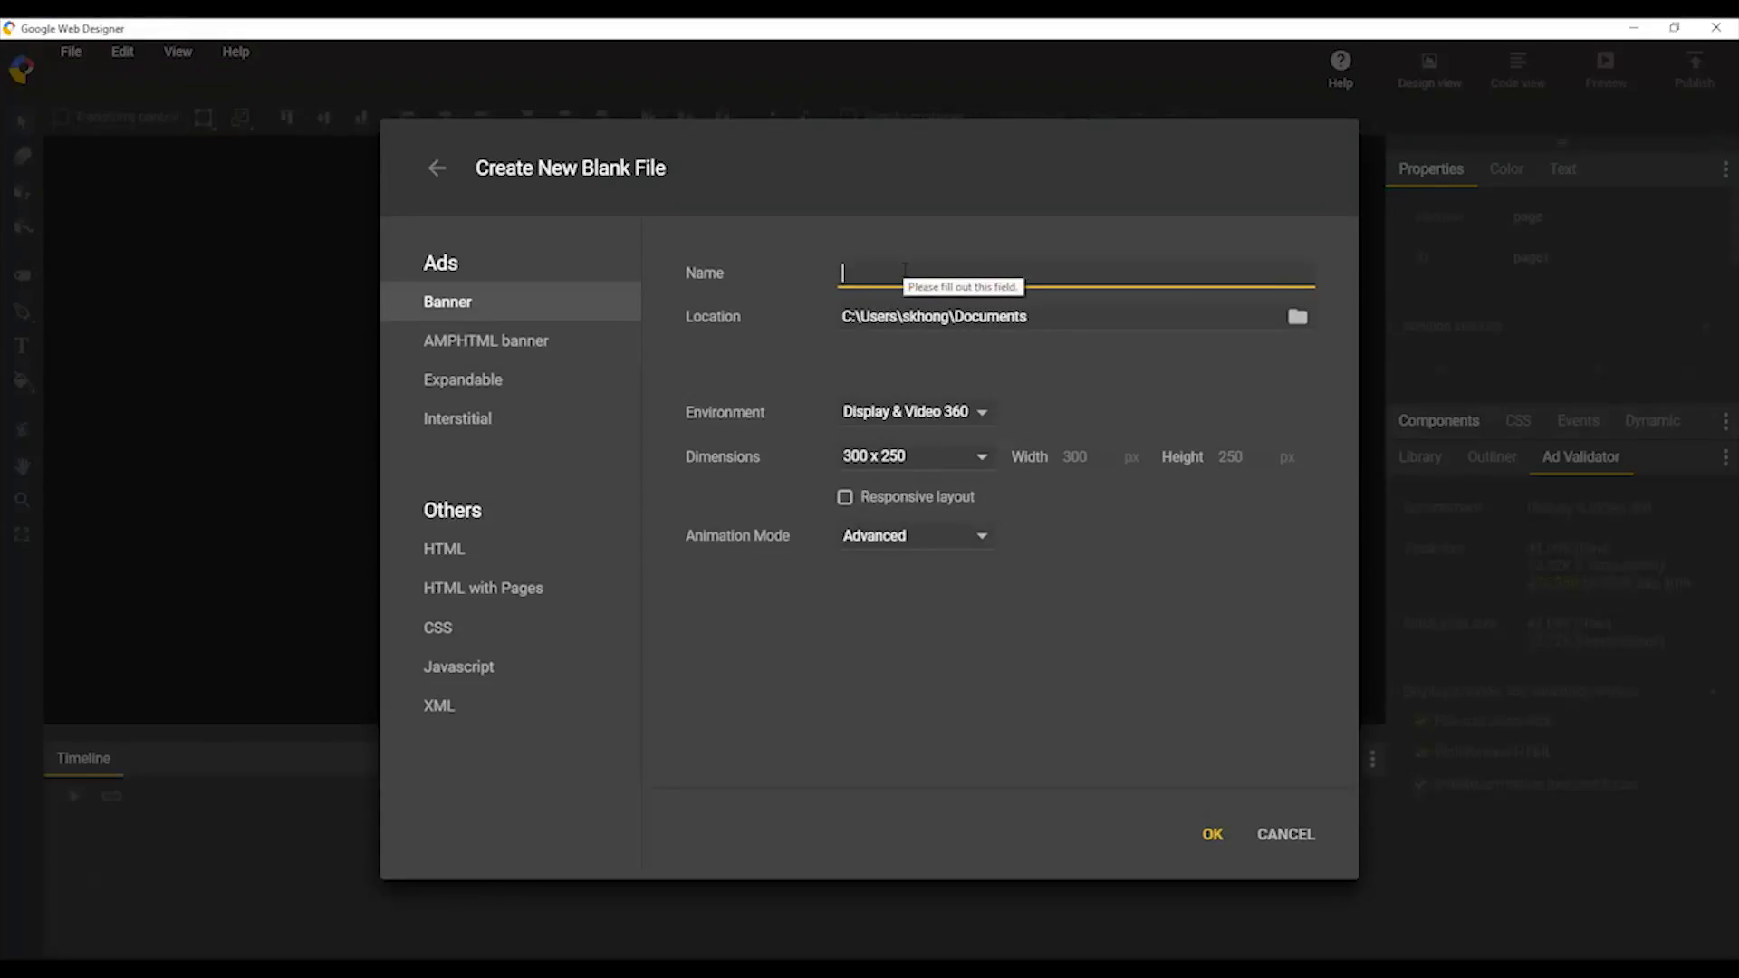
{"action": "type", "text": "test"}
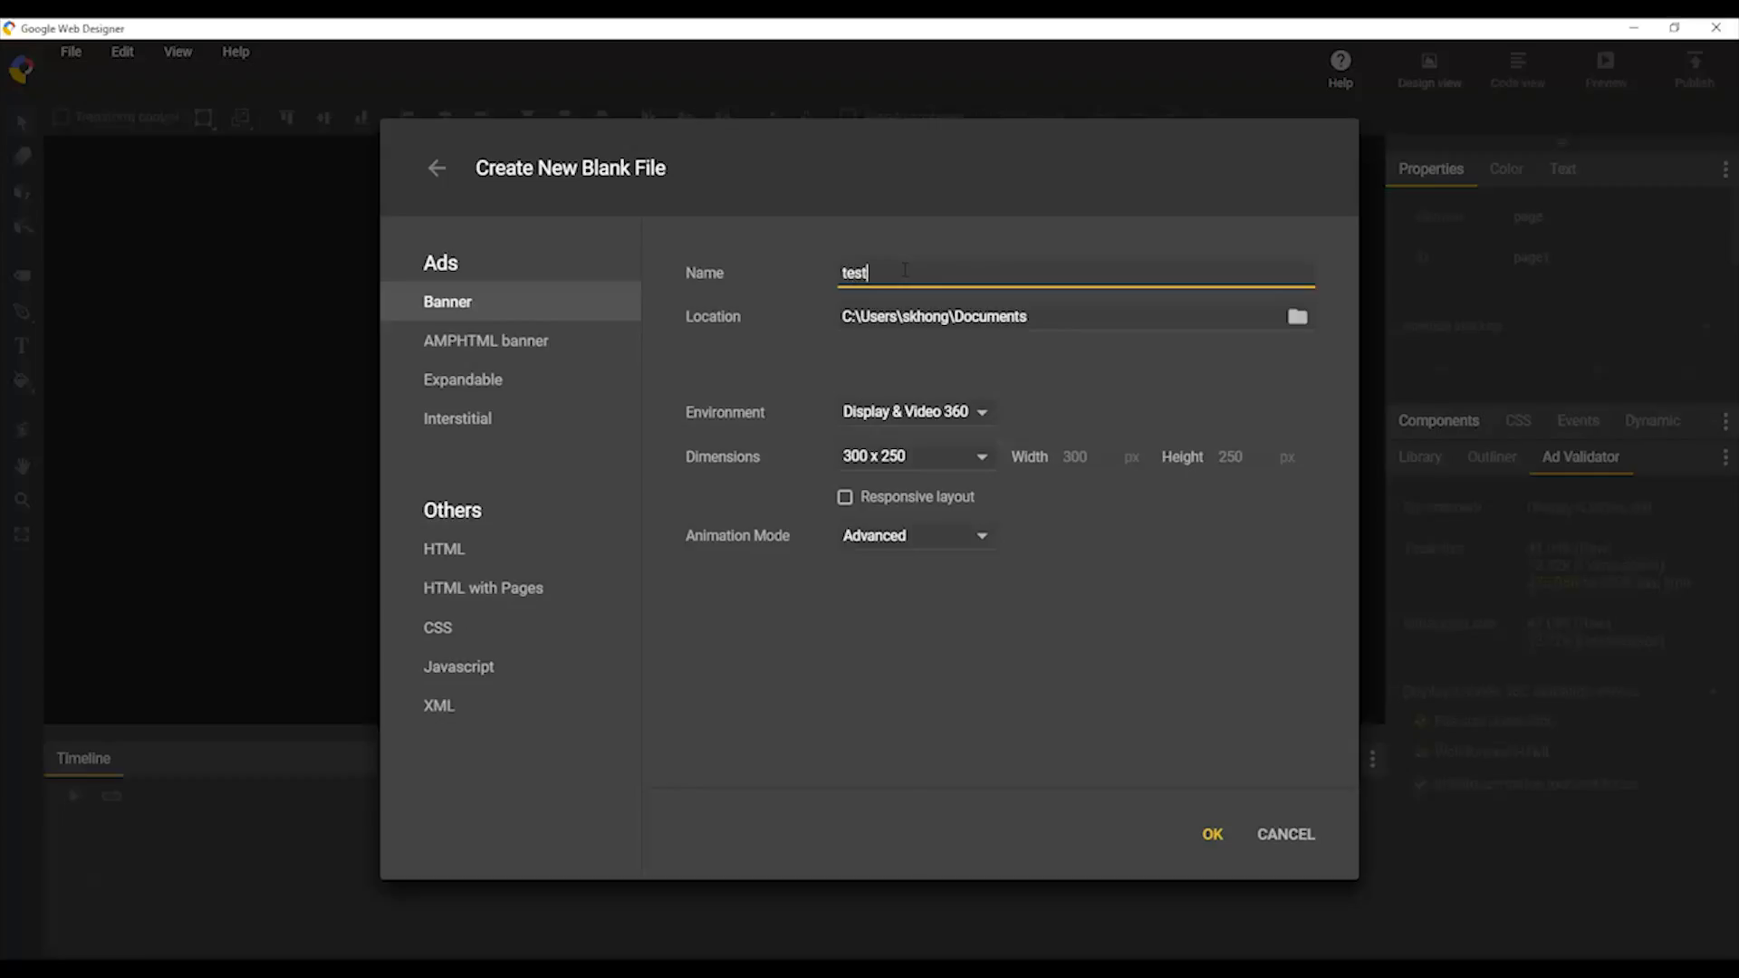
{"action": "type", "text": "-dv360"}
{"action": "left_click", "coordinate": [984, 458]}
{"action": "left_click", "coordinate": [1137, 569]}
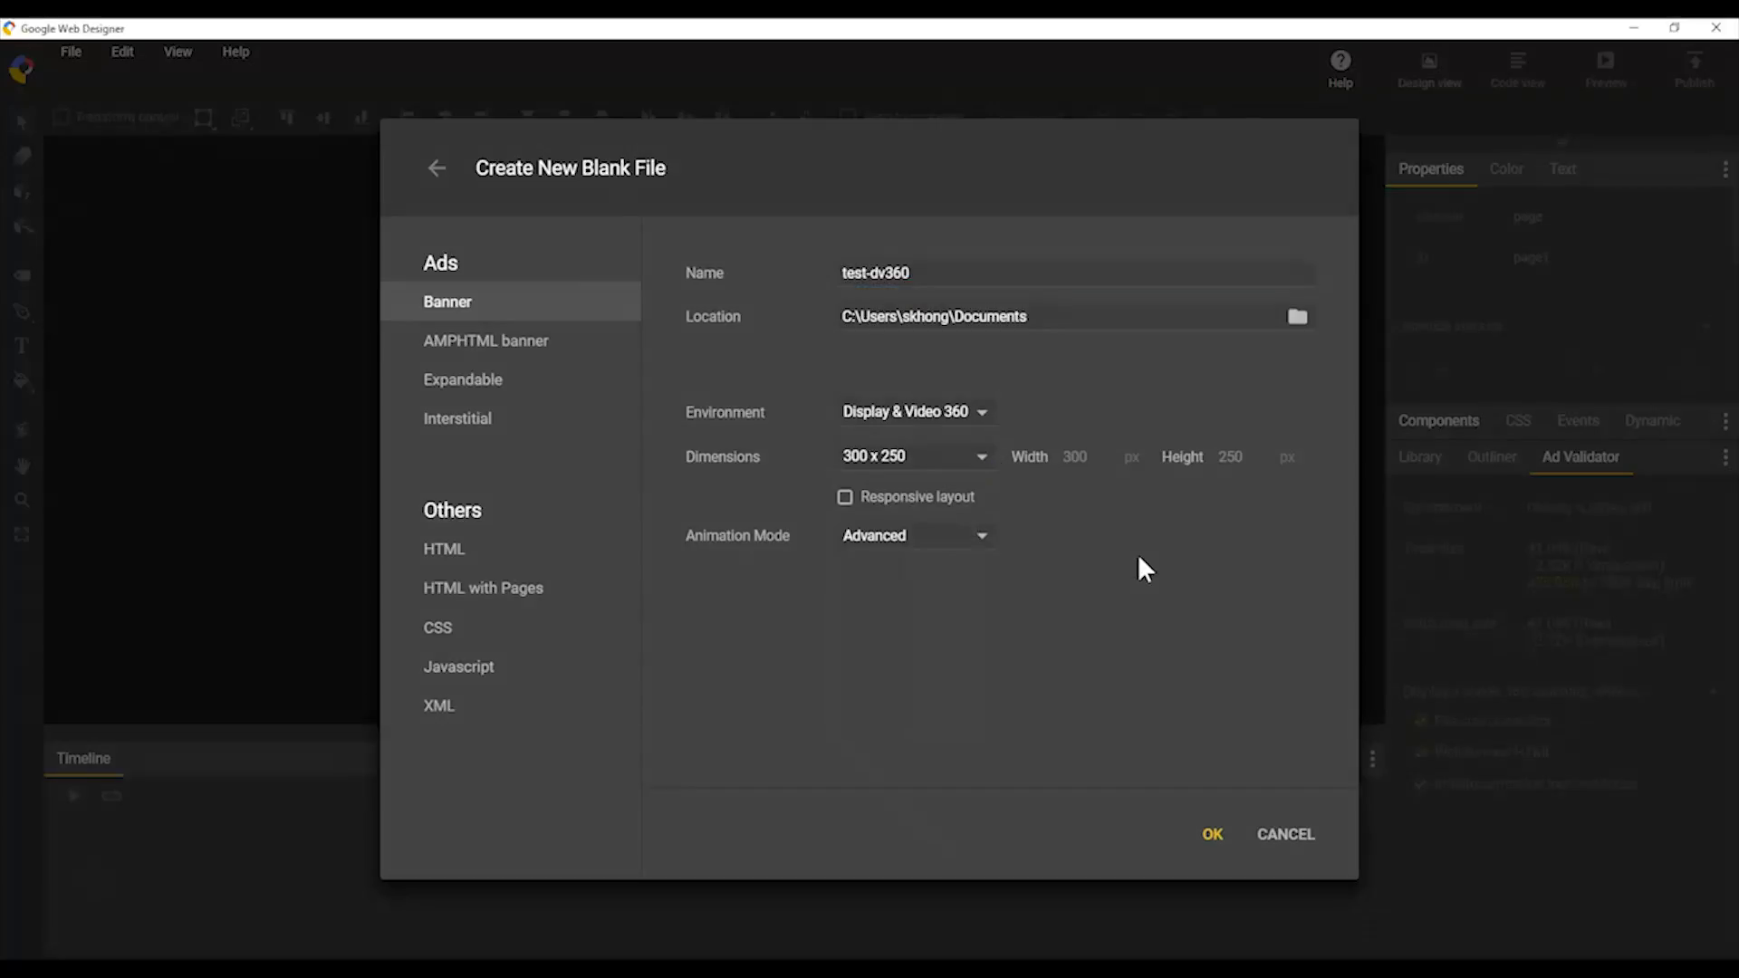
{"action": "left_click", "coordinate": [970, 538]}
{"action": "left_click", "coordinate": [945, 605]}
{"action": "left_click", "coordinate": [1199, 831]}
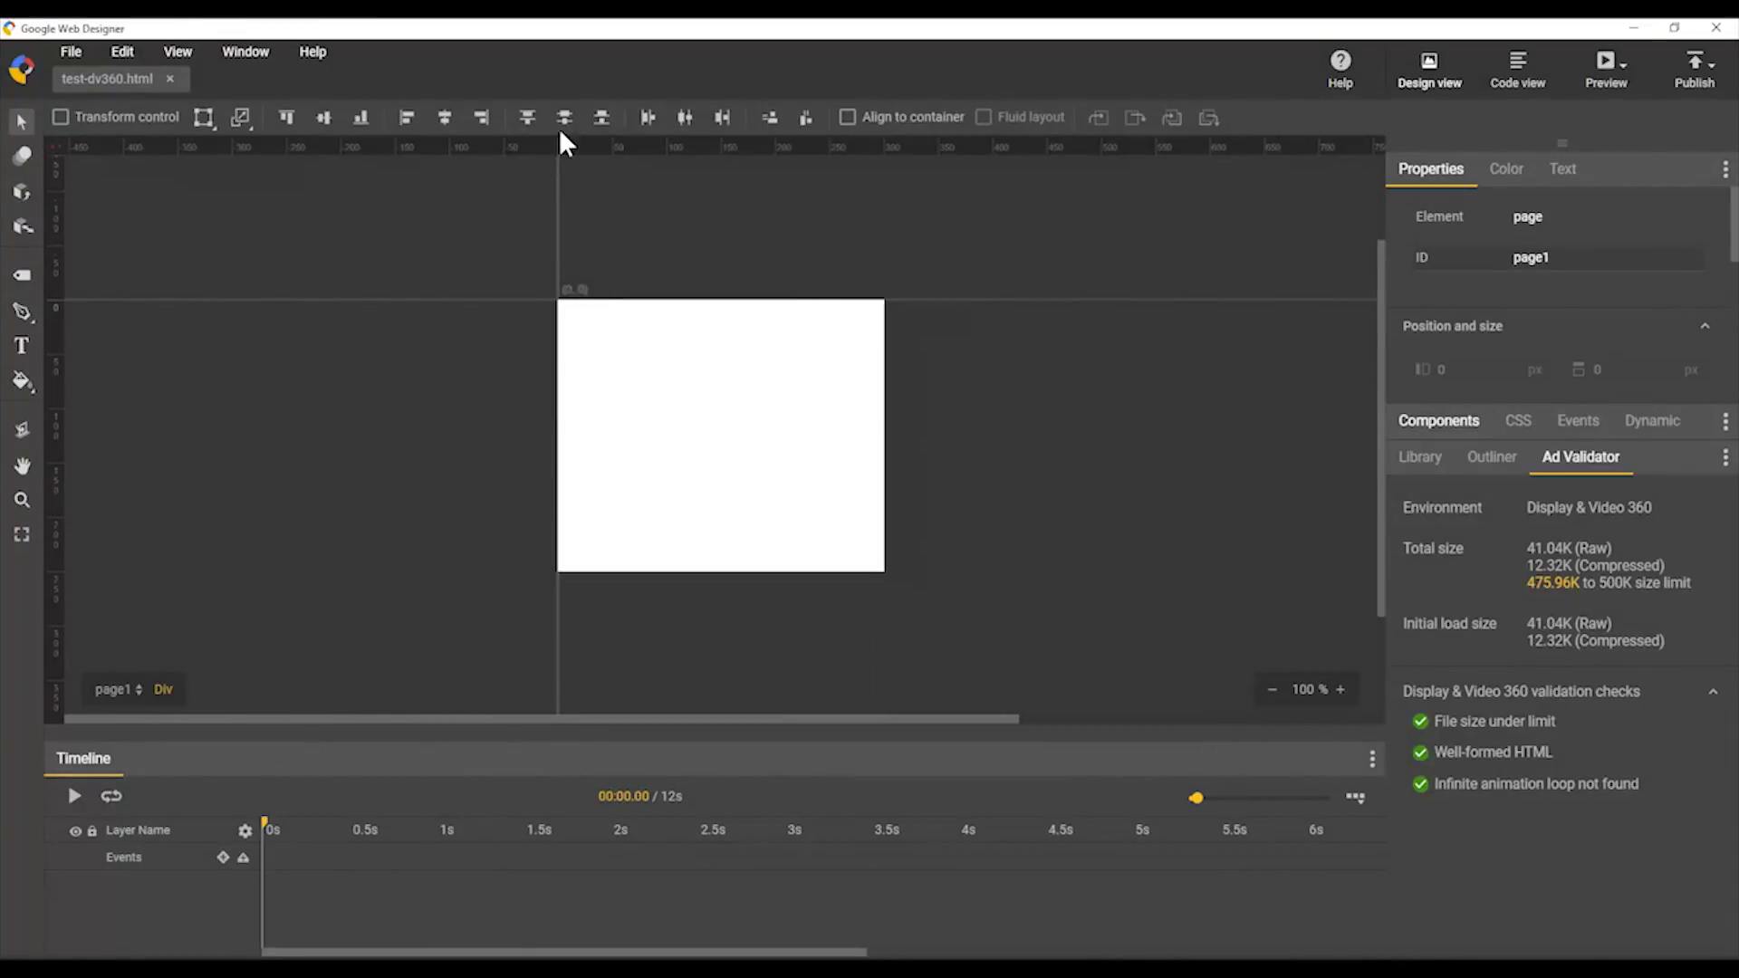
{"action": "left_click", "coordinate": [25, 270]}
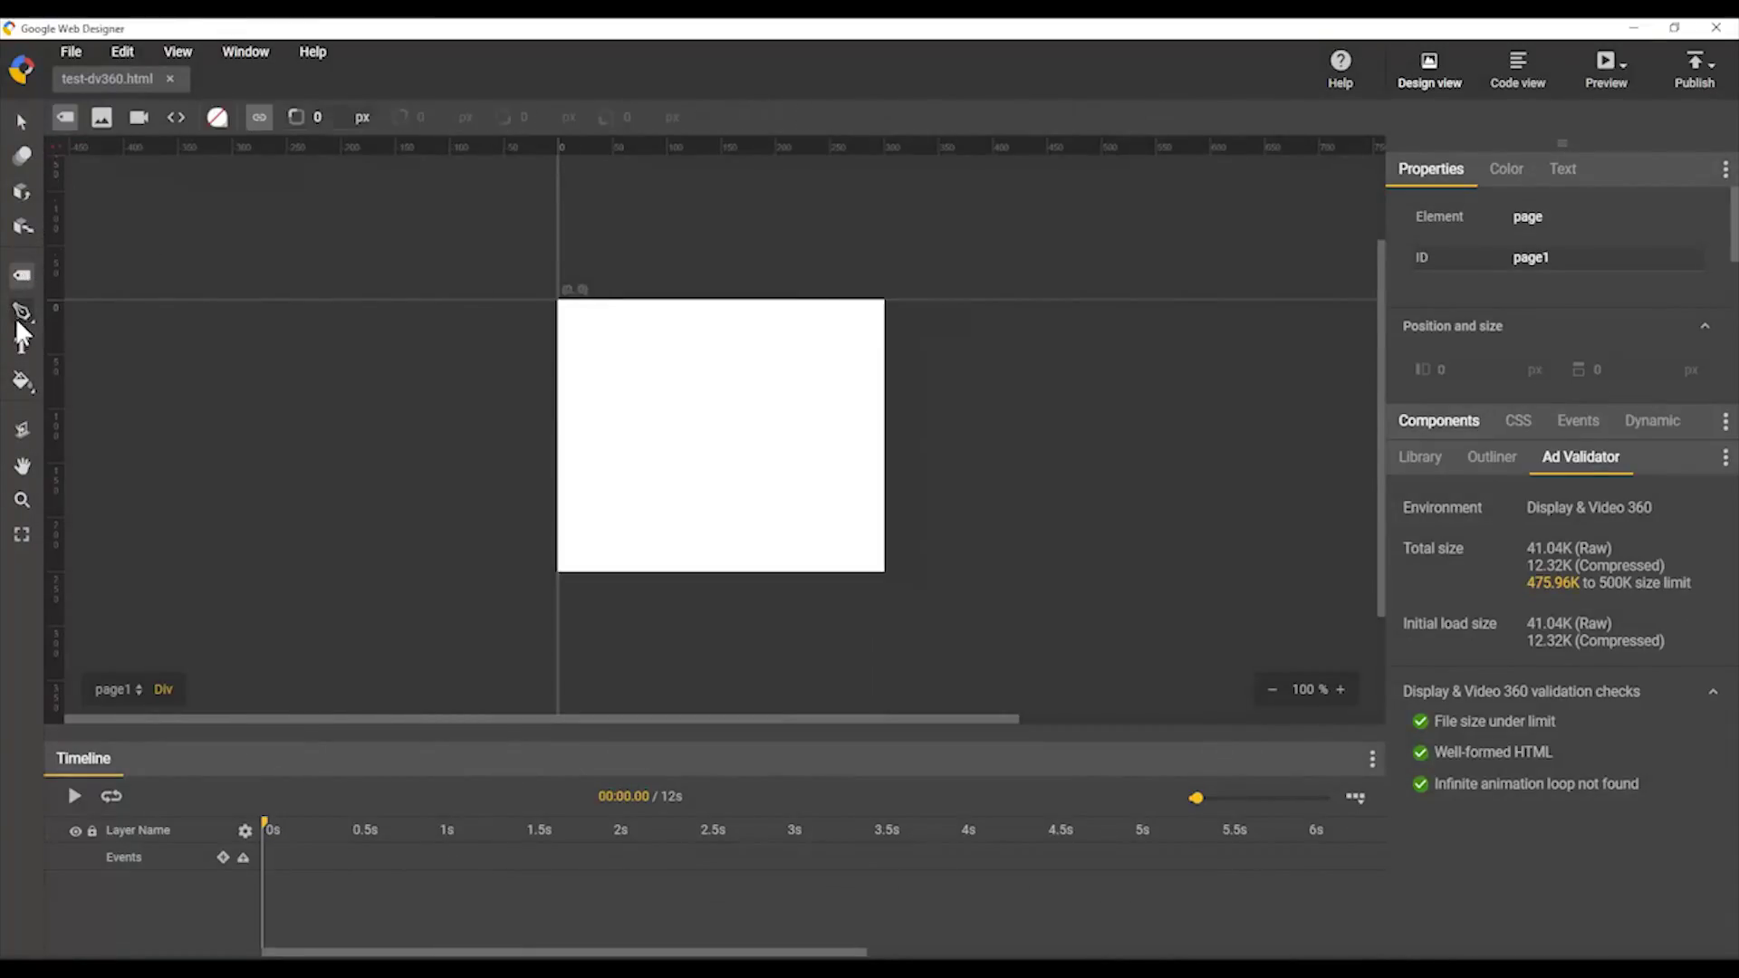
{"action": "left_click", "coordinate": [21, 347]}
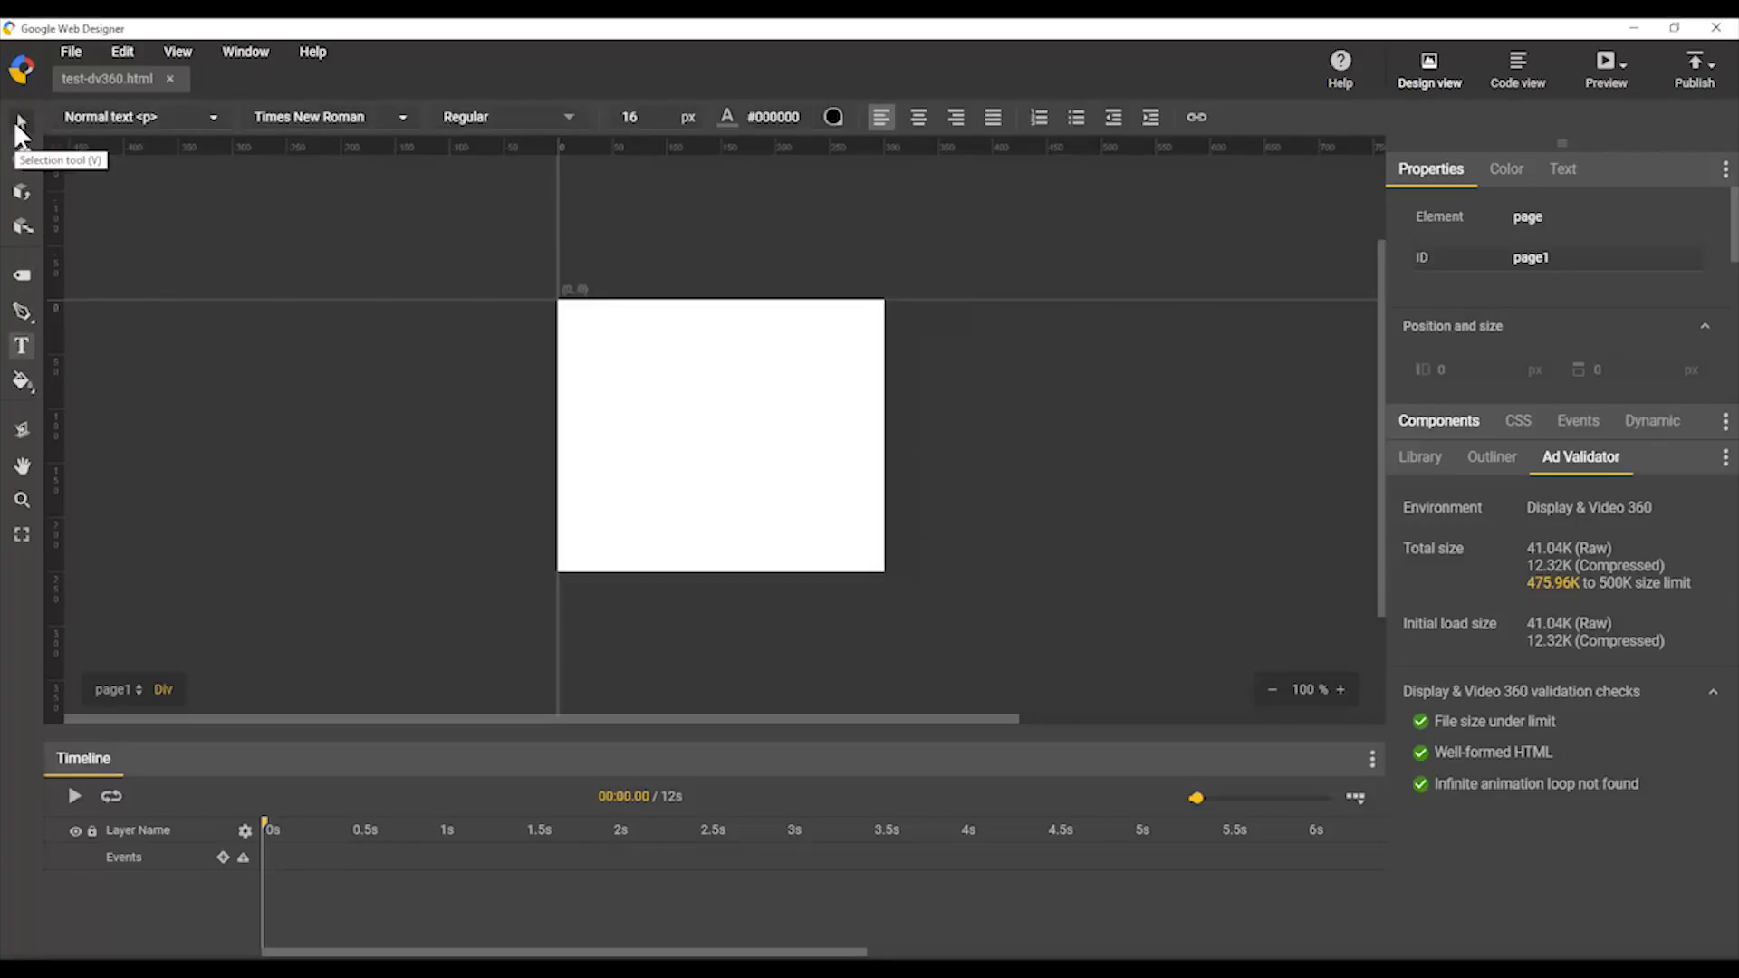
{"action": "left_click", "coordinate": [16, 123]}
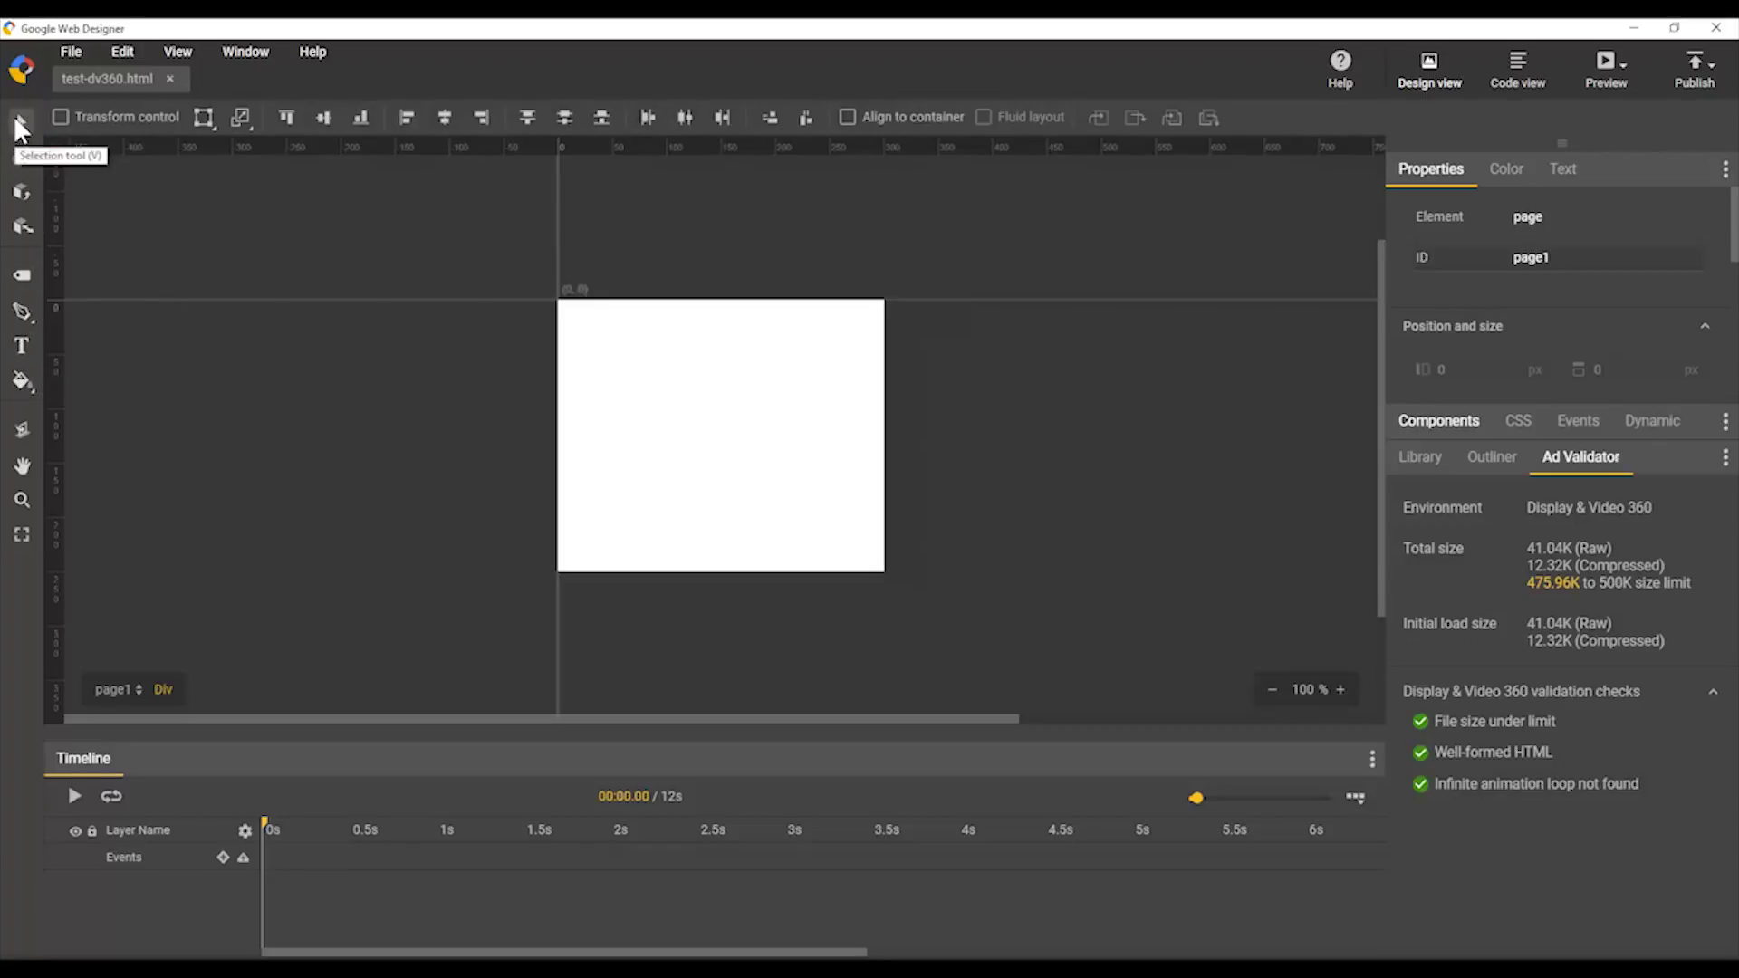
Open the recent file overview-demo.html in a second tab.
{"action": "left_click", "coordinate": [63, 51]}
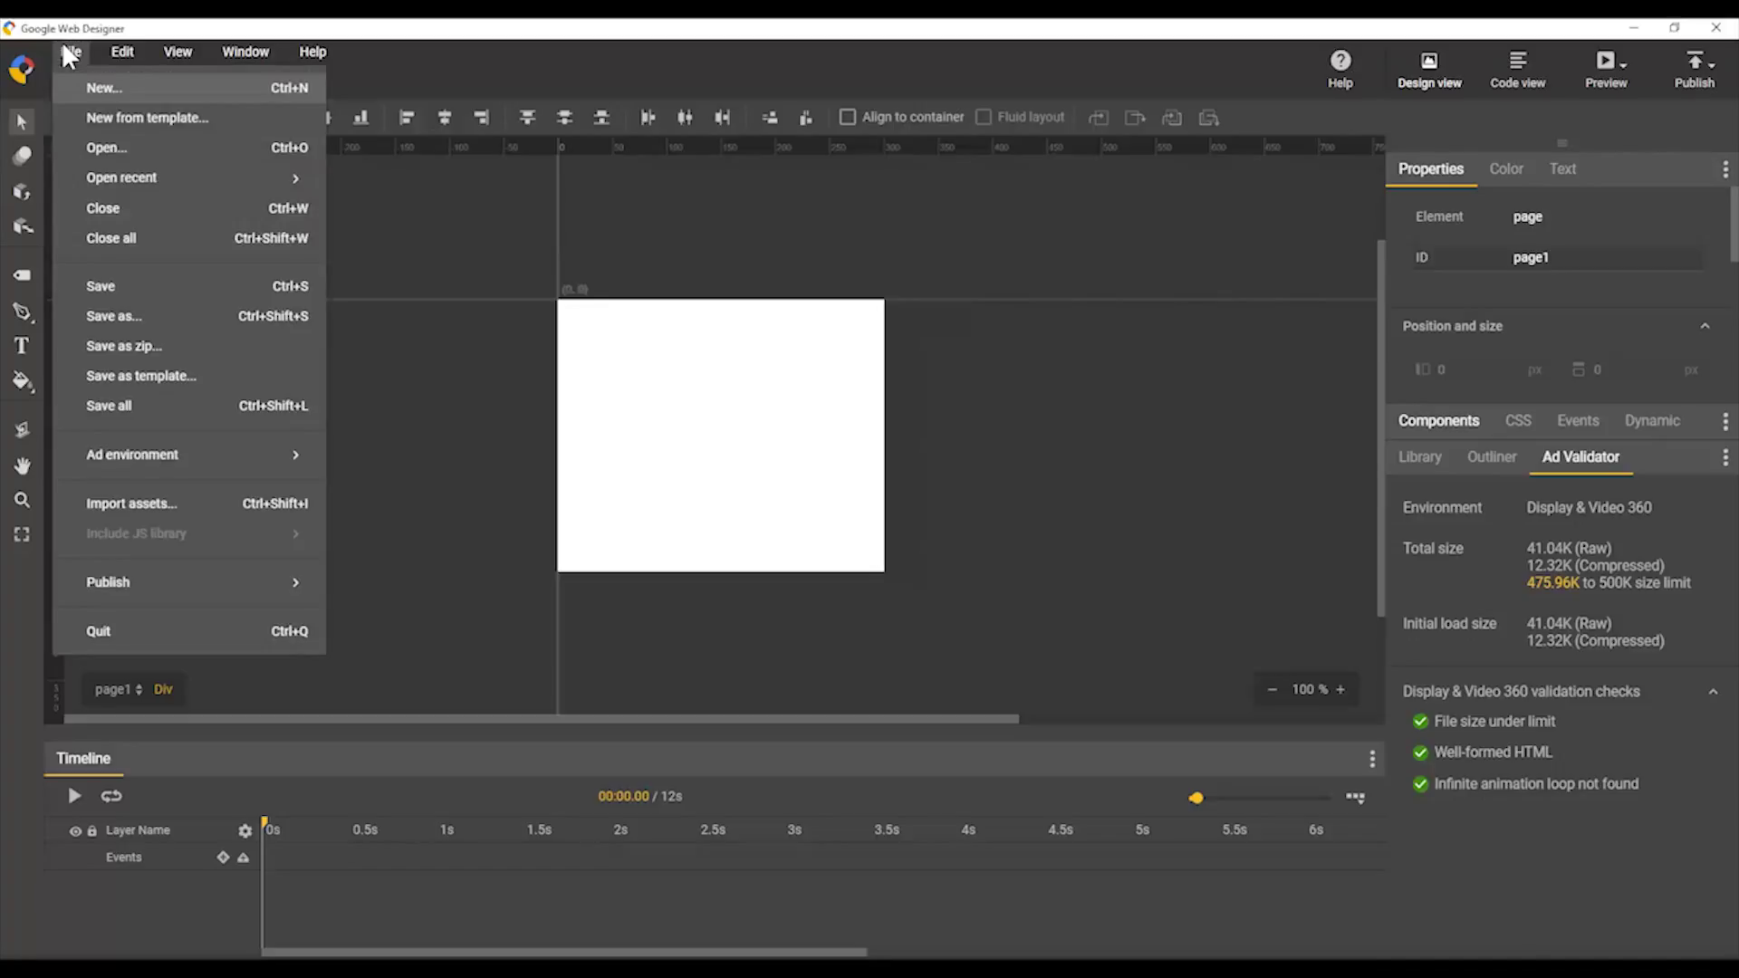
{"action": "mouse_move", "coordinate": [119, 51]}
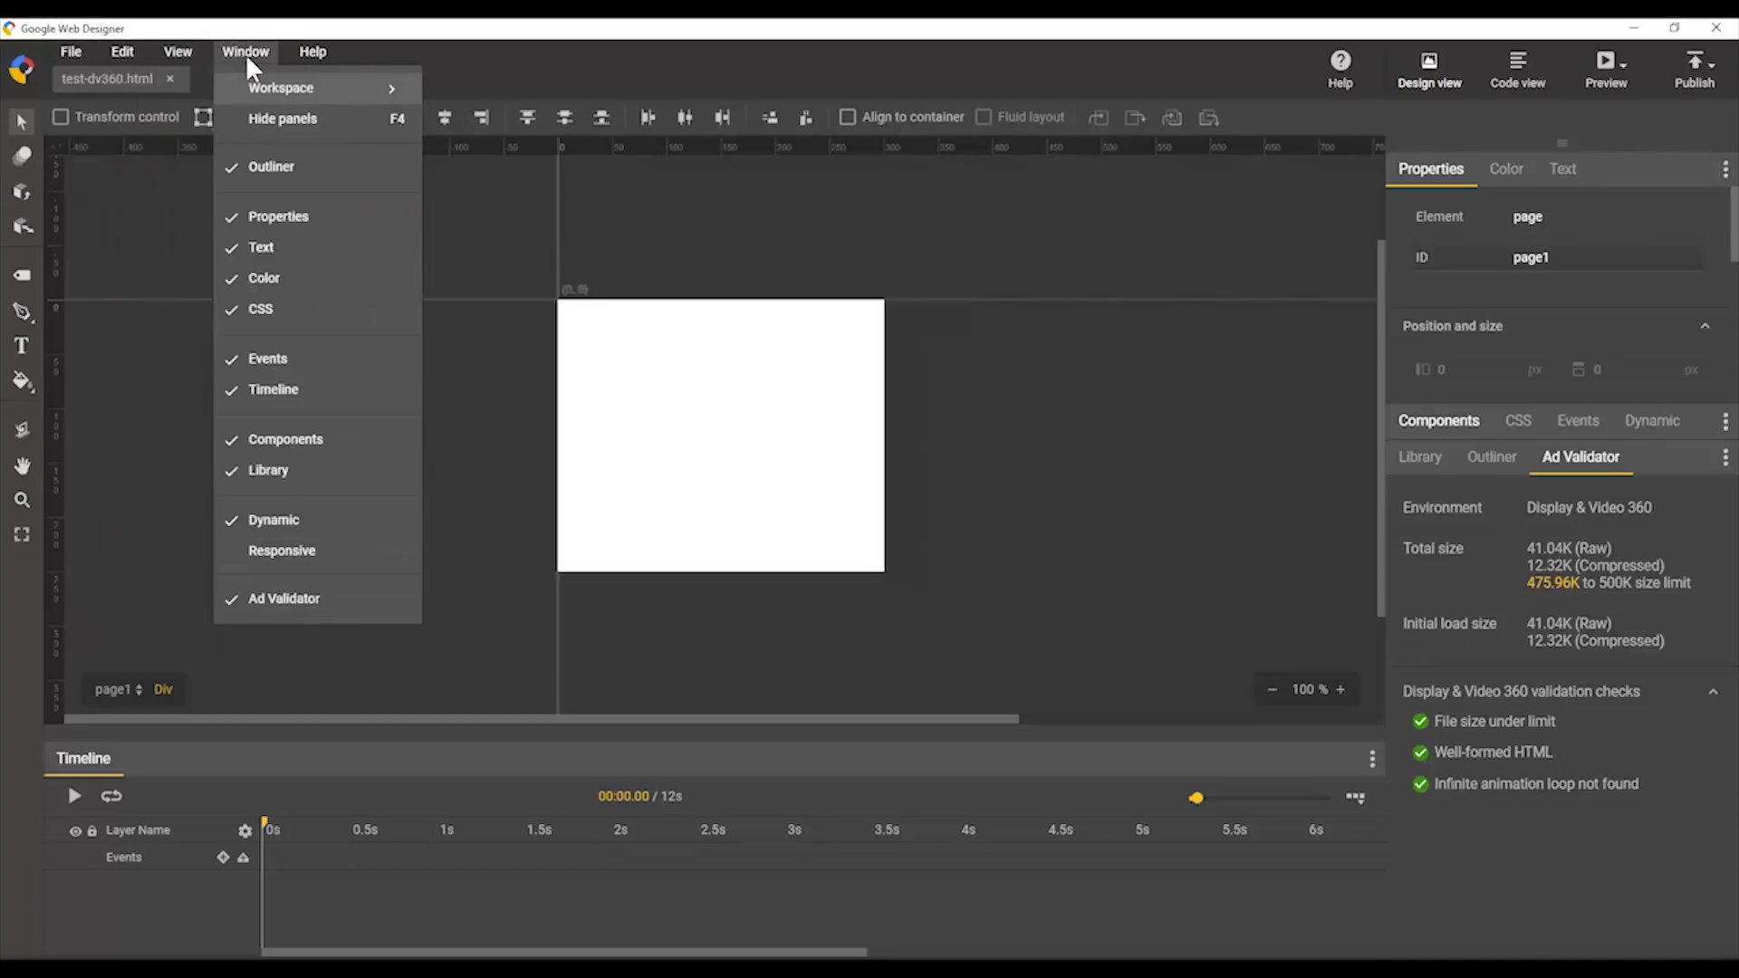
{"action": "mouse_move", "coordinate": [326, 61]}
{"action": "mouse_move", "coordinate": [63, 54]}
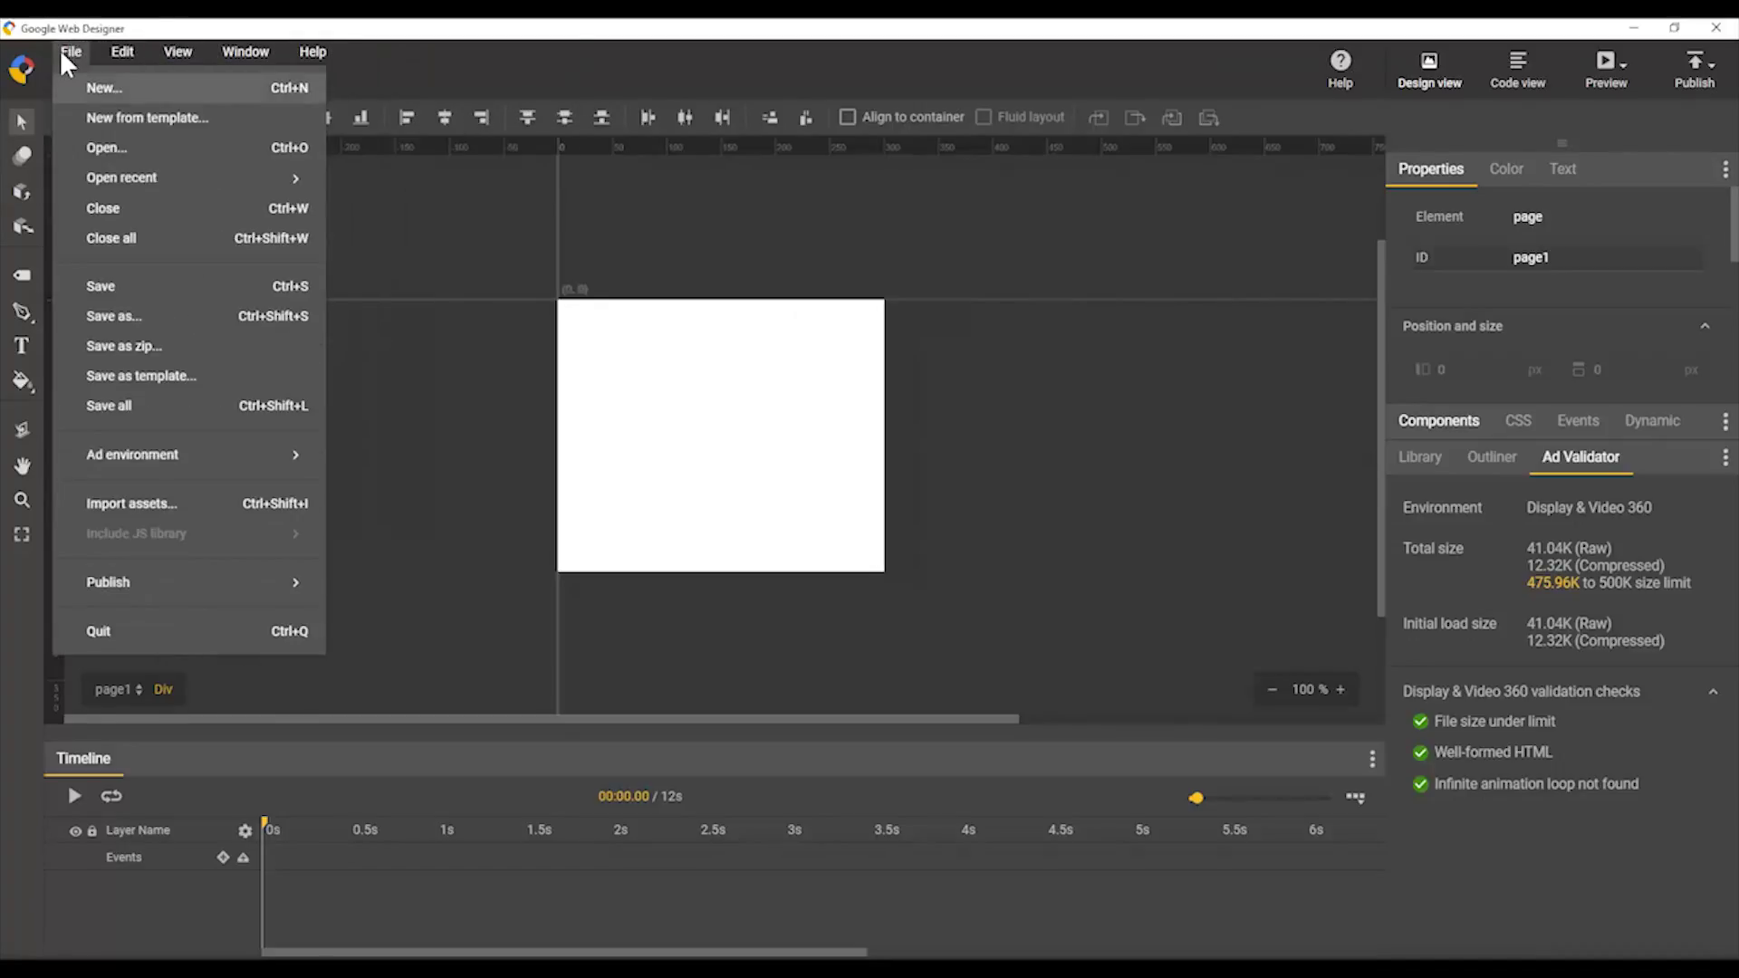
{"action": "mouse_move", "coordinate": [138, 174]}
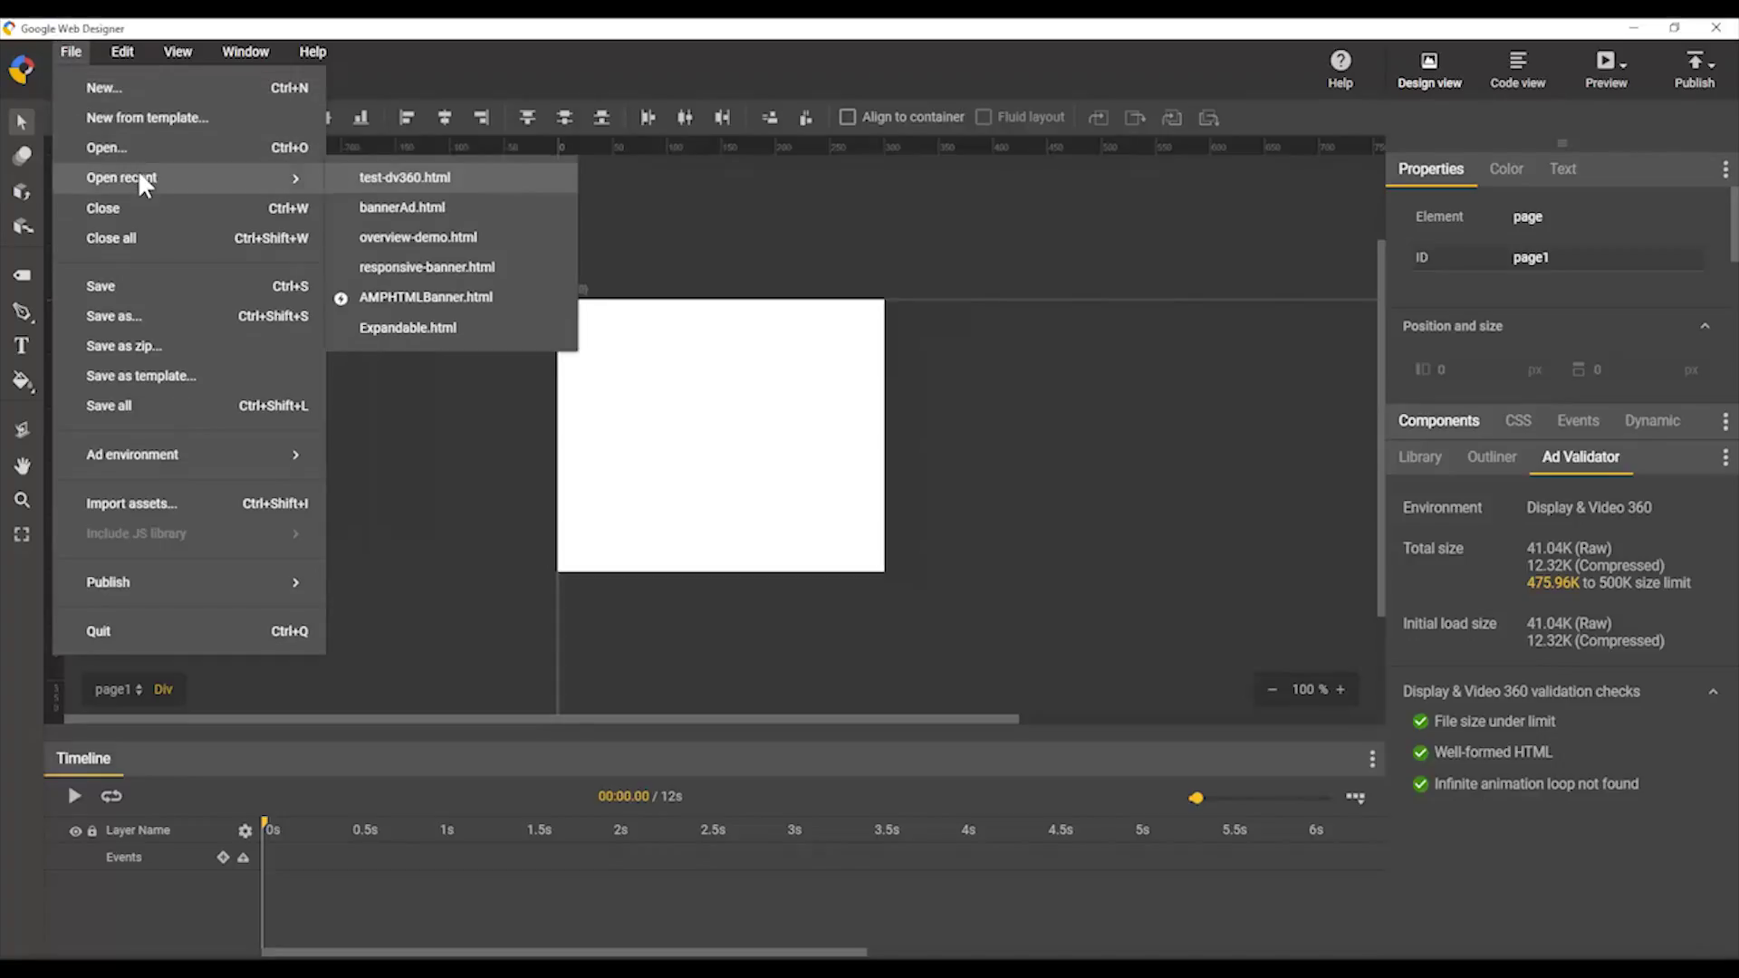
{"action": "left_click", "coordinate": [422, 234]}
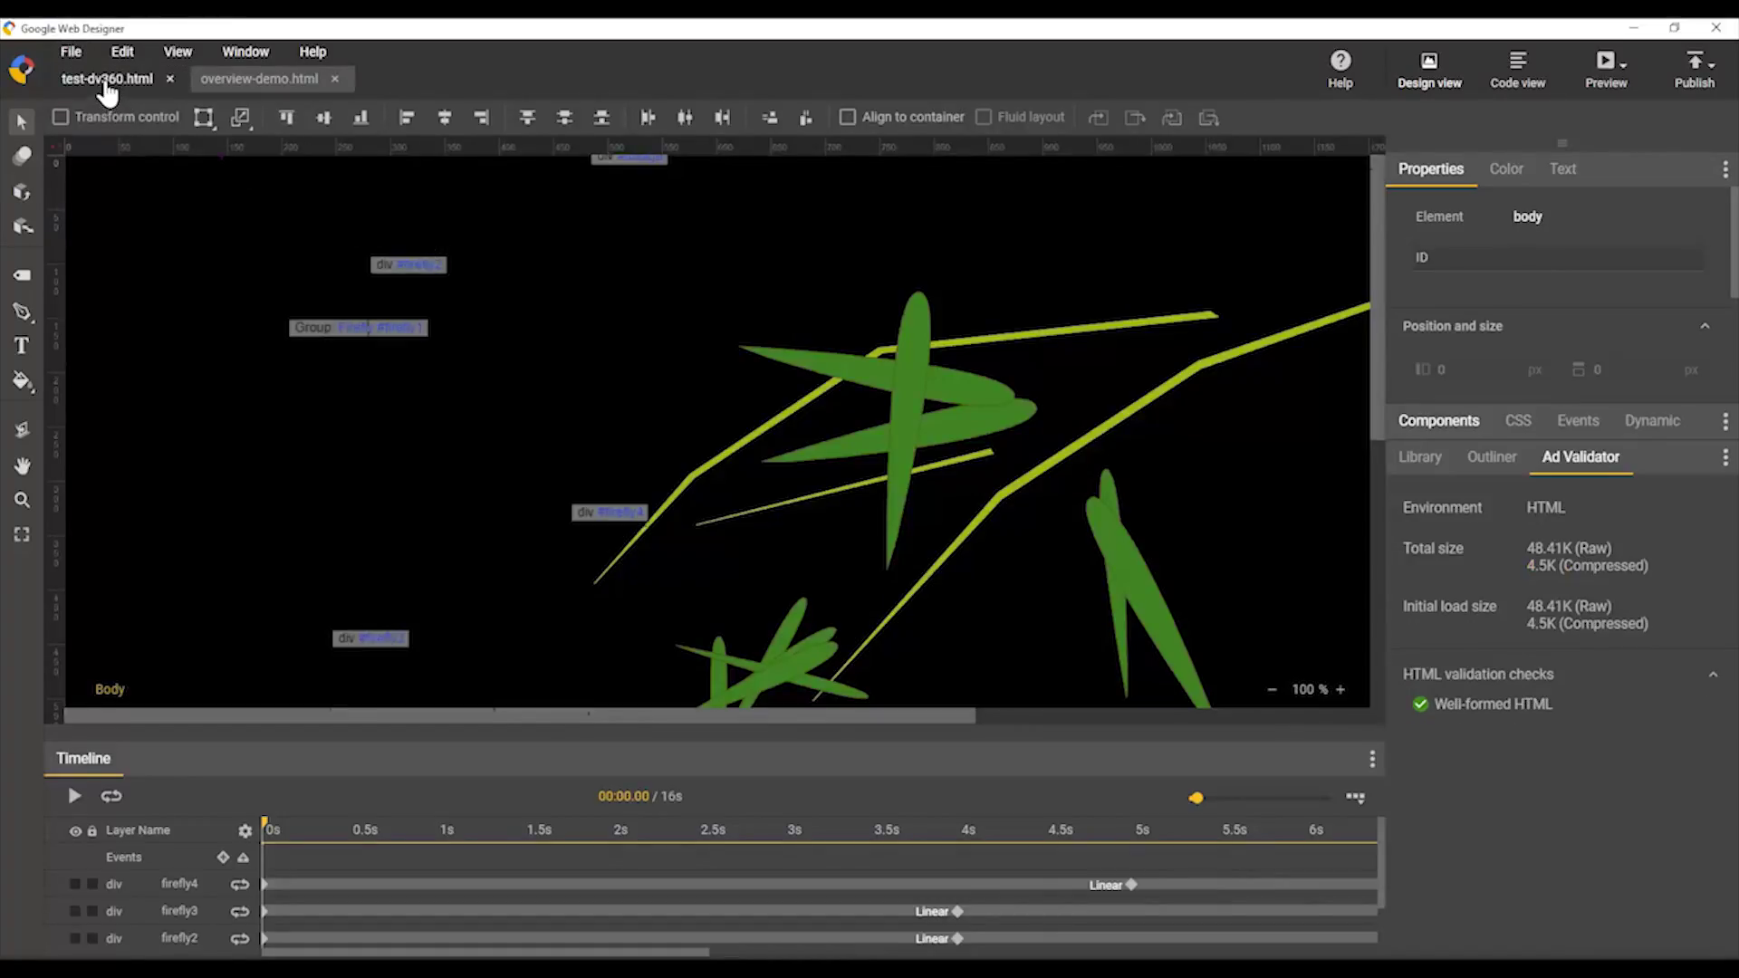
Switch between the overview-demo and test-dv360 tabs, ending on the test-dv360 banner.
{"action": "left_click", "coordinate": [106, 76]}
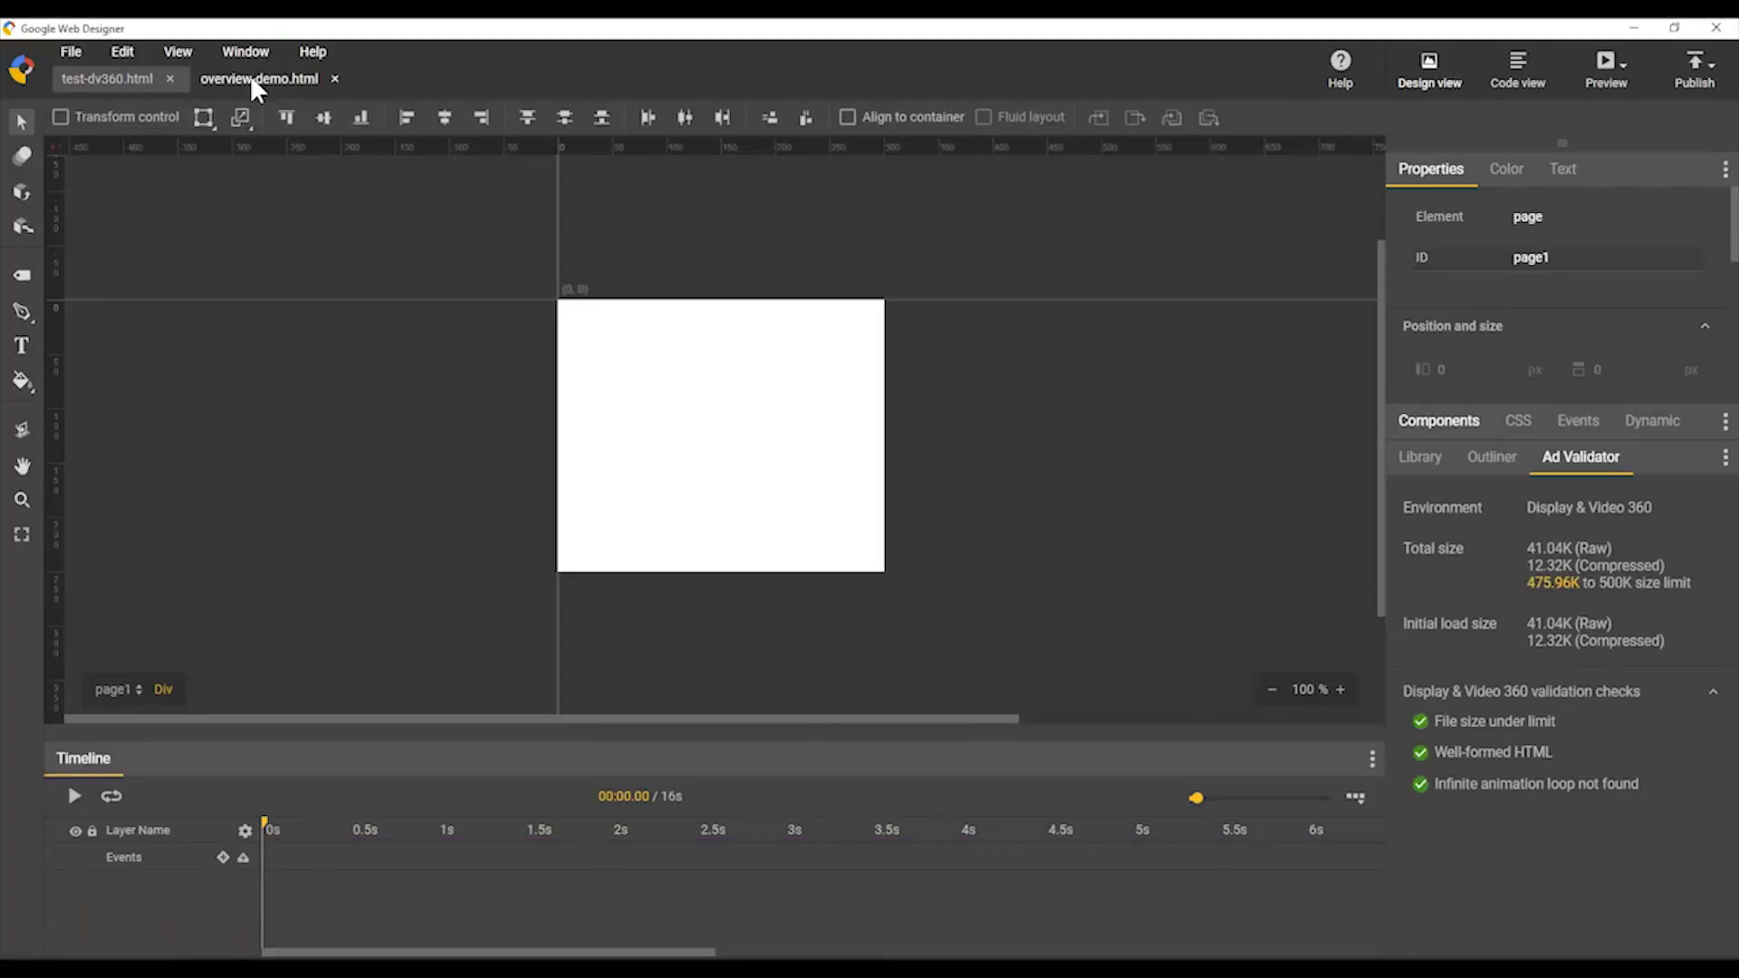
{"action": "left_click", "coordinate": [250, 76]}
{"action": "left_click", "coordinate": [116, 73]}
Turn on the Responsive panel from the Window menu, then turn it off again.
{"action": "left_click", "coordinate": [120, 50]}
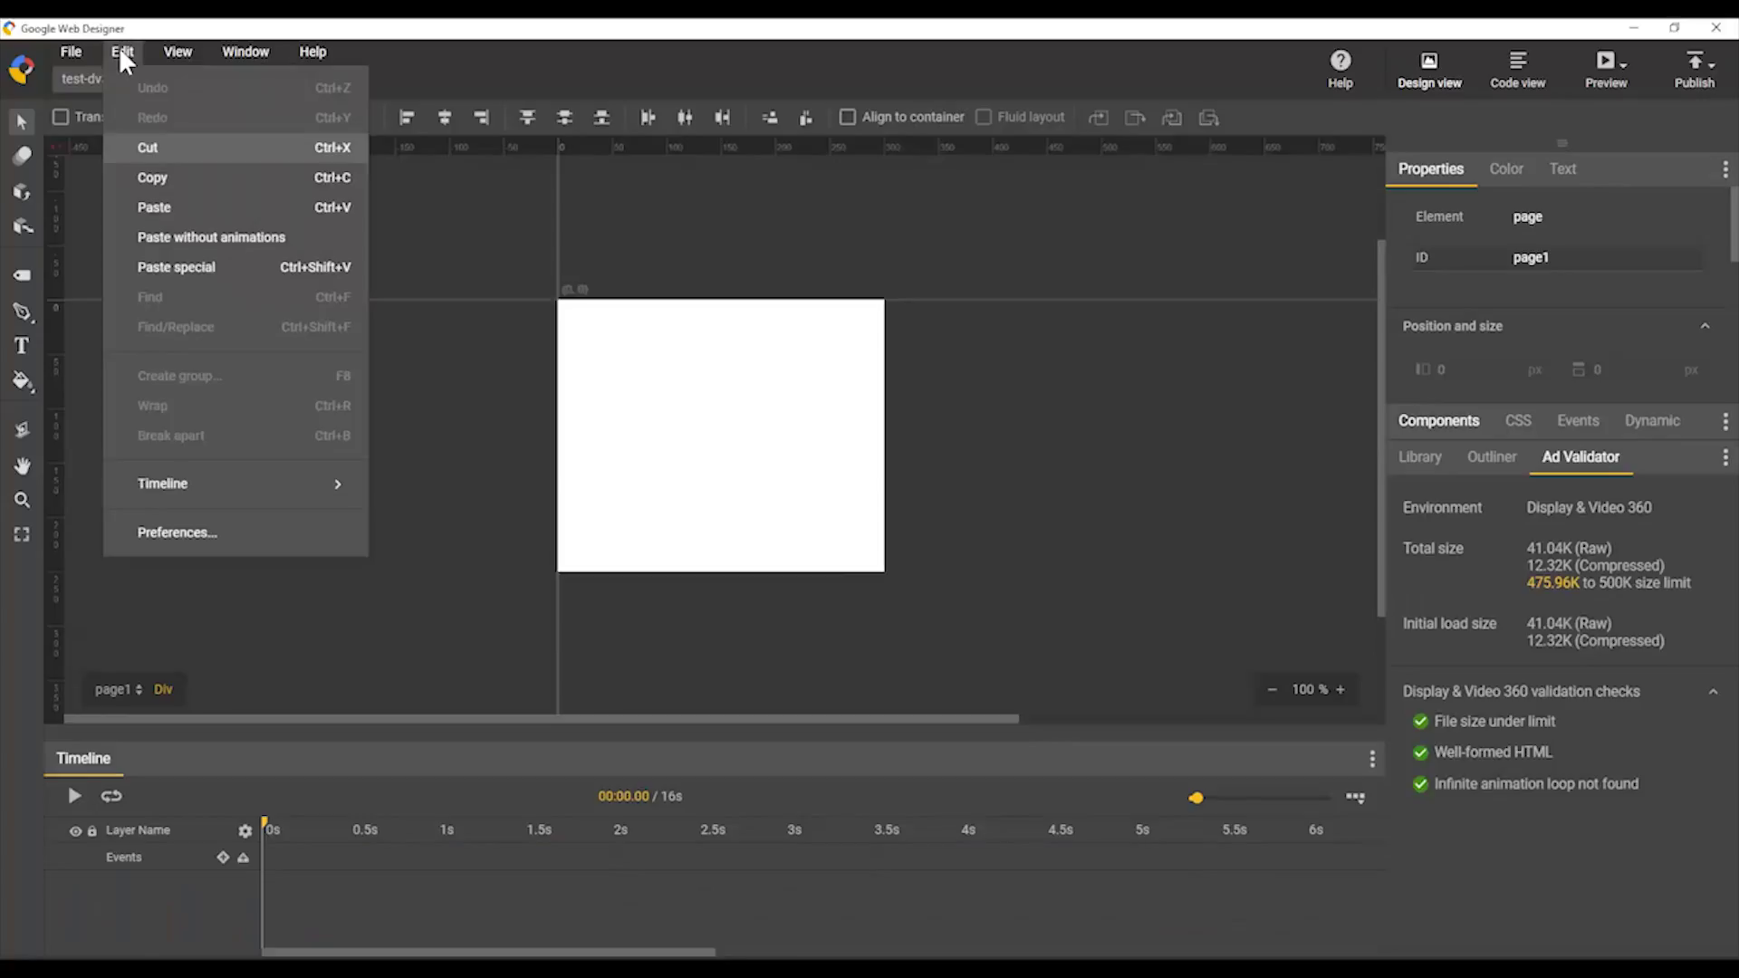
{"action": "mouse_move", "coordinate": [268, 52]}
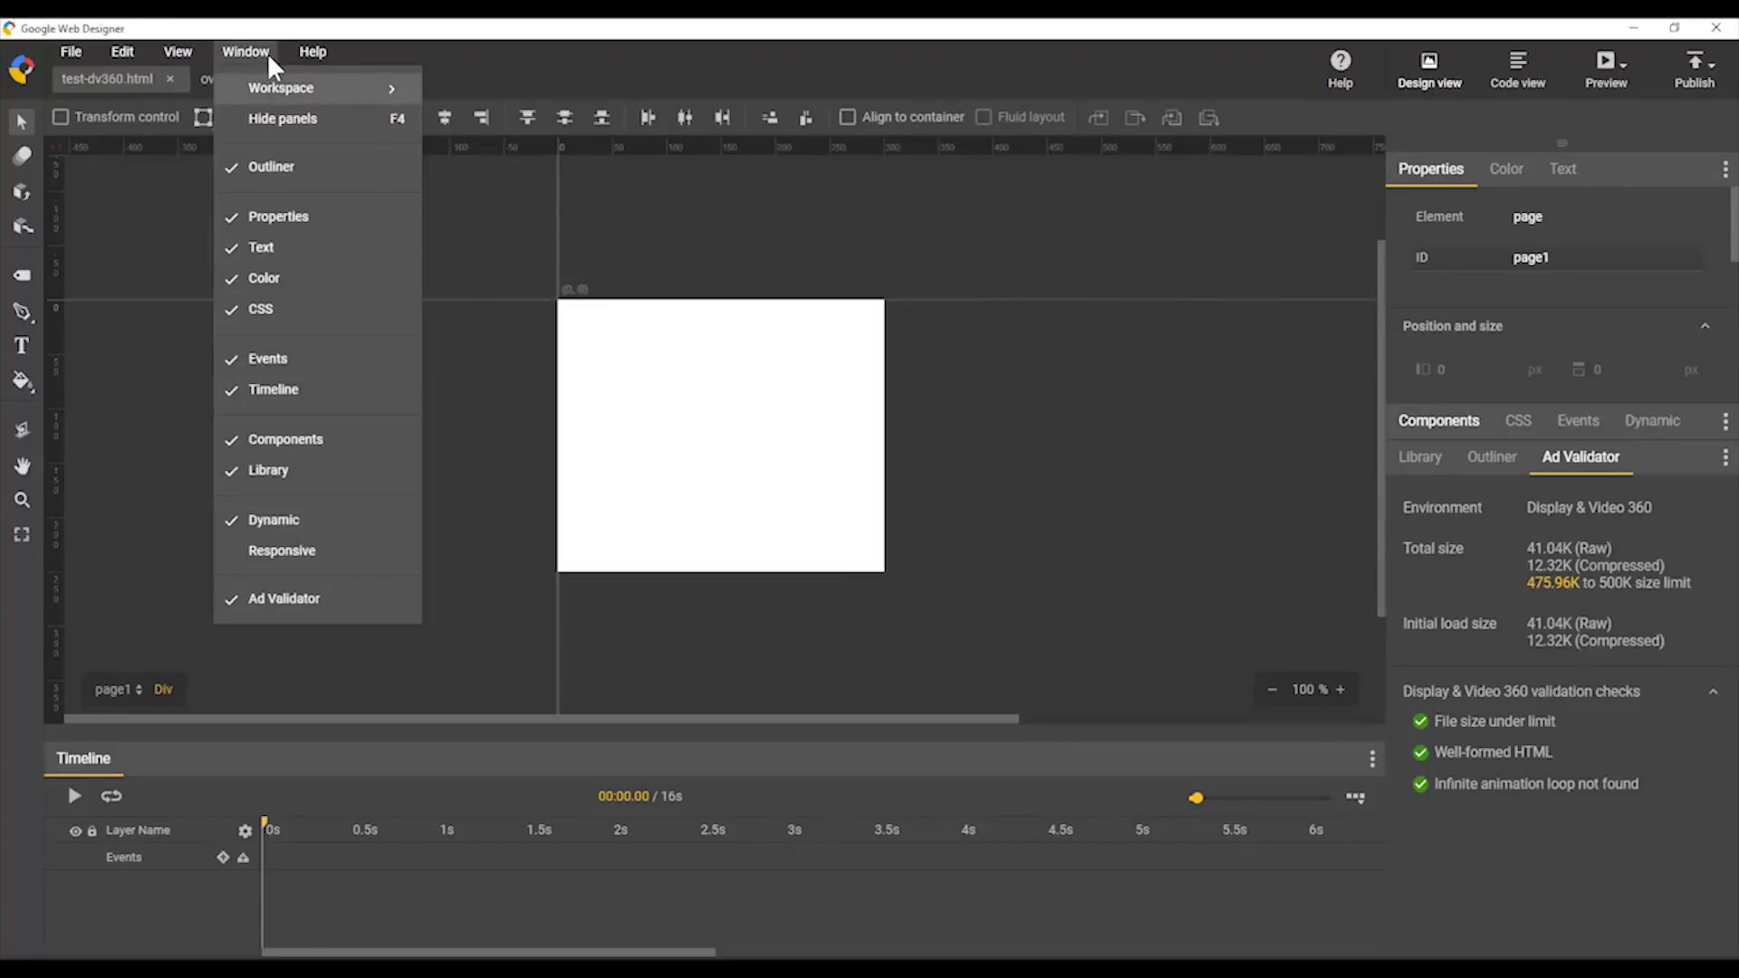
{"action": "left_click", "coordinate": [307, 547]}
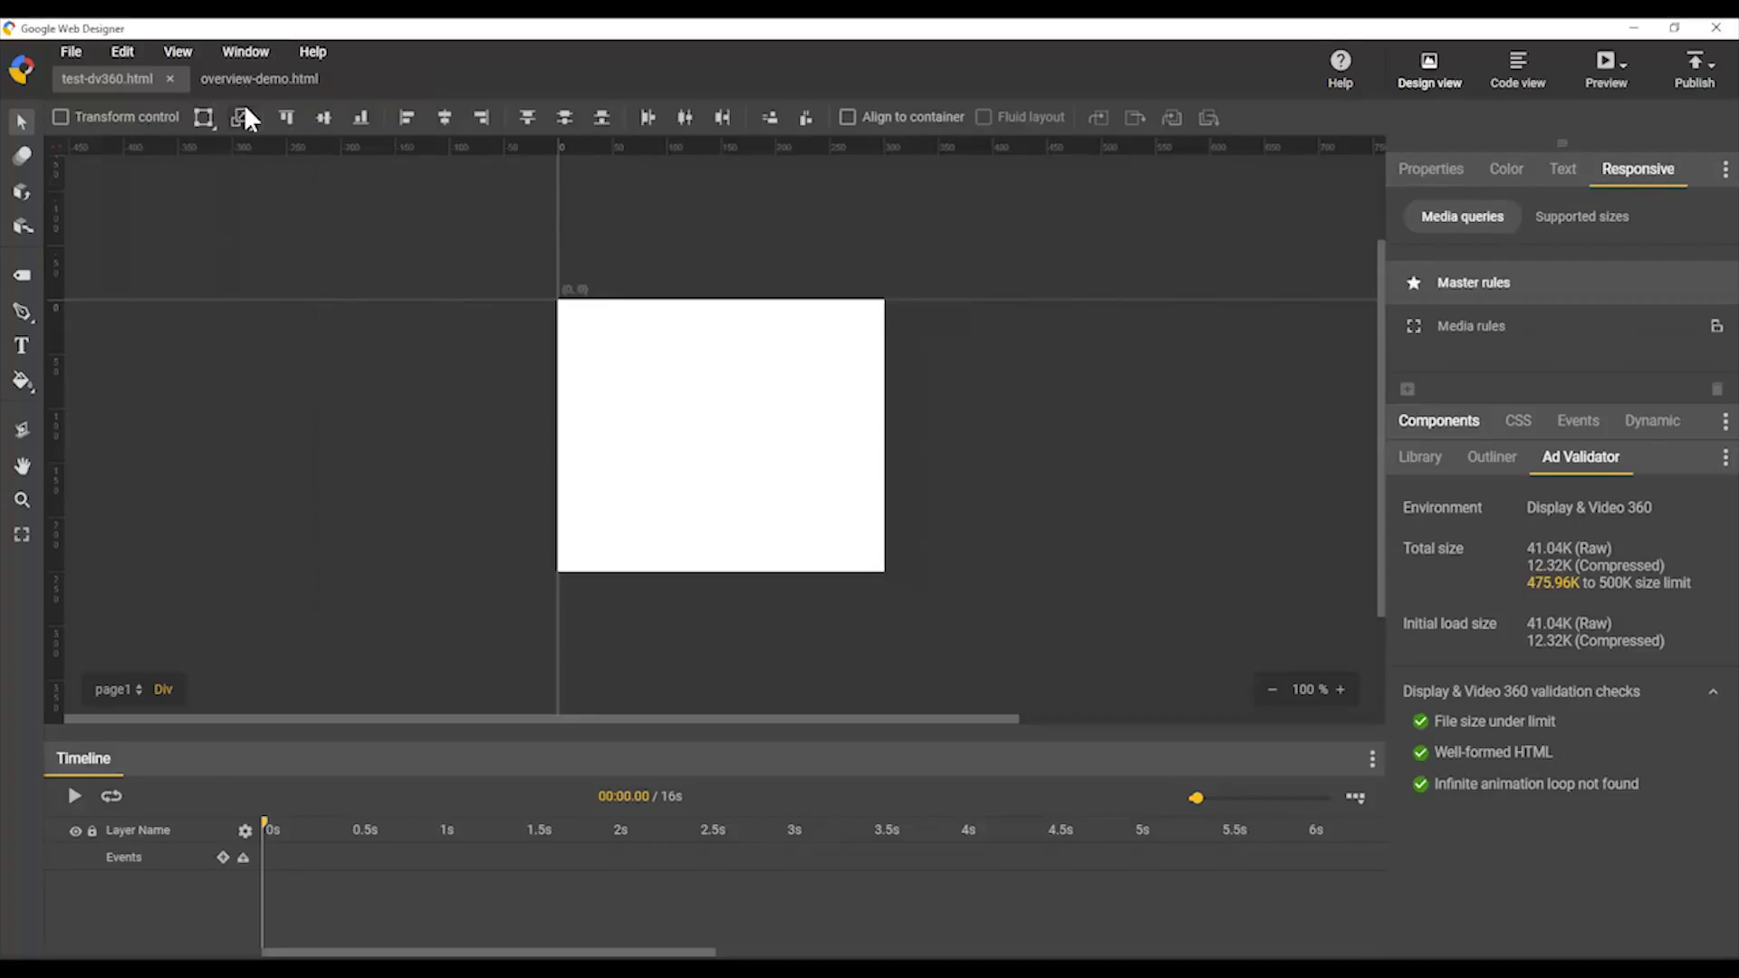
{"action": "left_click", "coordinate": [241, 51]}
{"action": "left_click", "coordinate": [299, 552]}
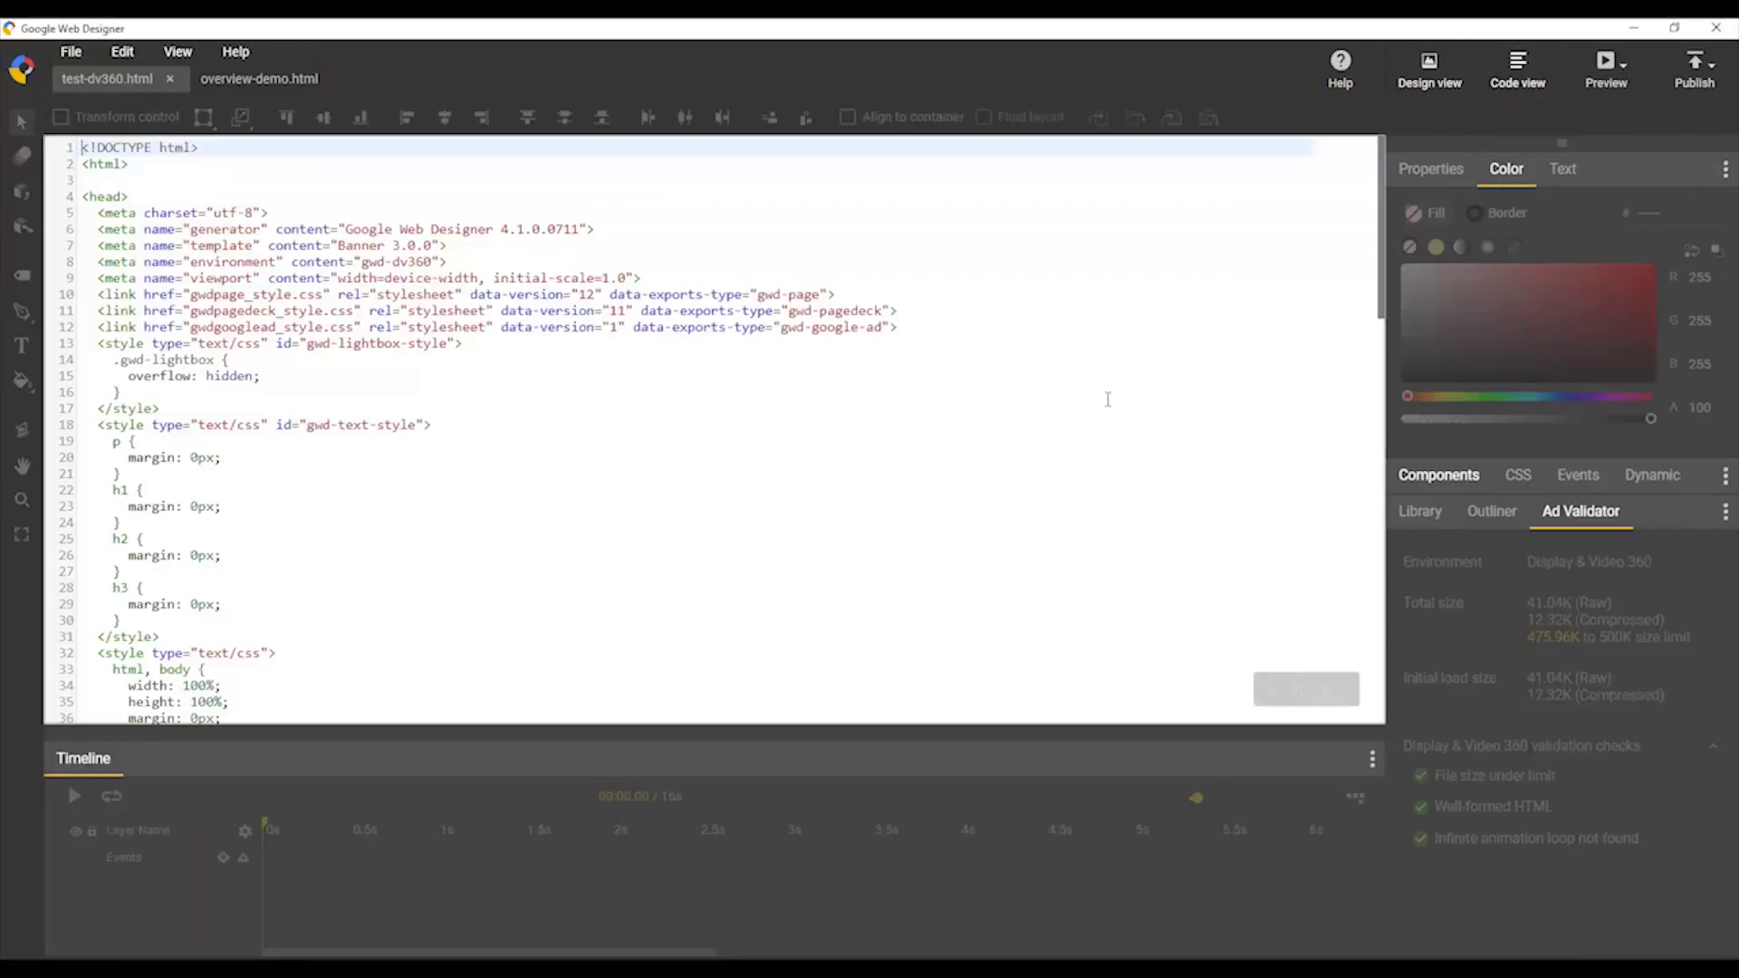
Scroll the HTML source, return to Design view, check Preview and Publish options, and collapse Color.
{"action": "scroll", "coordinate": [1109, 404], "scroll_direction": "down", "scroll_amount": 15}
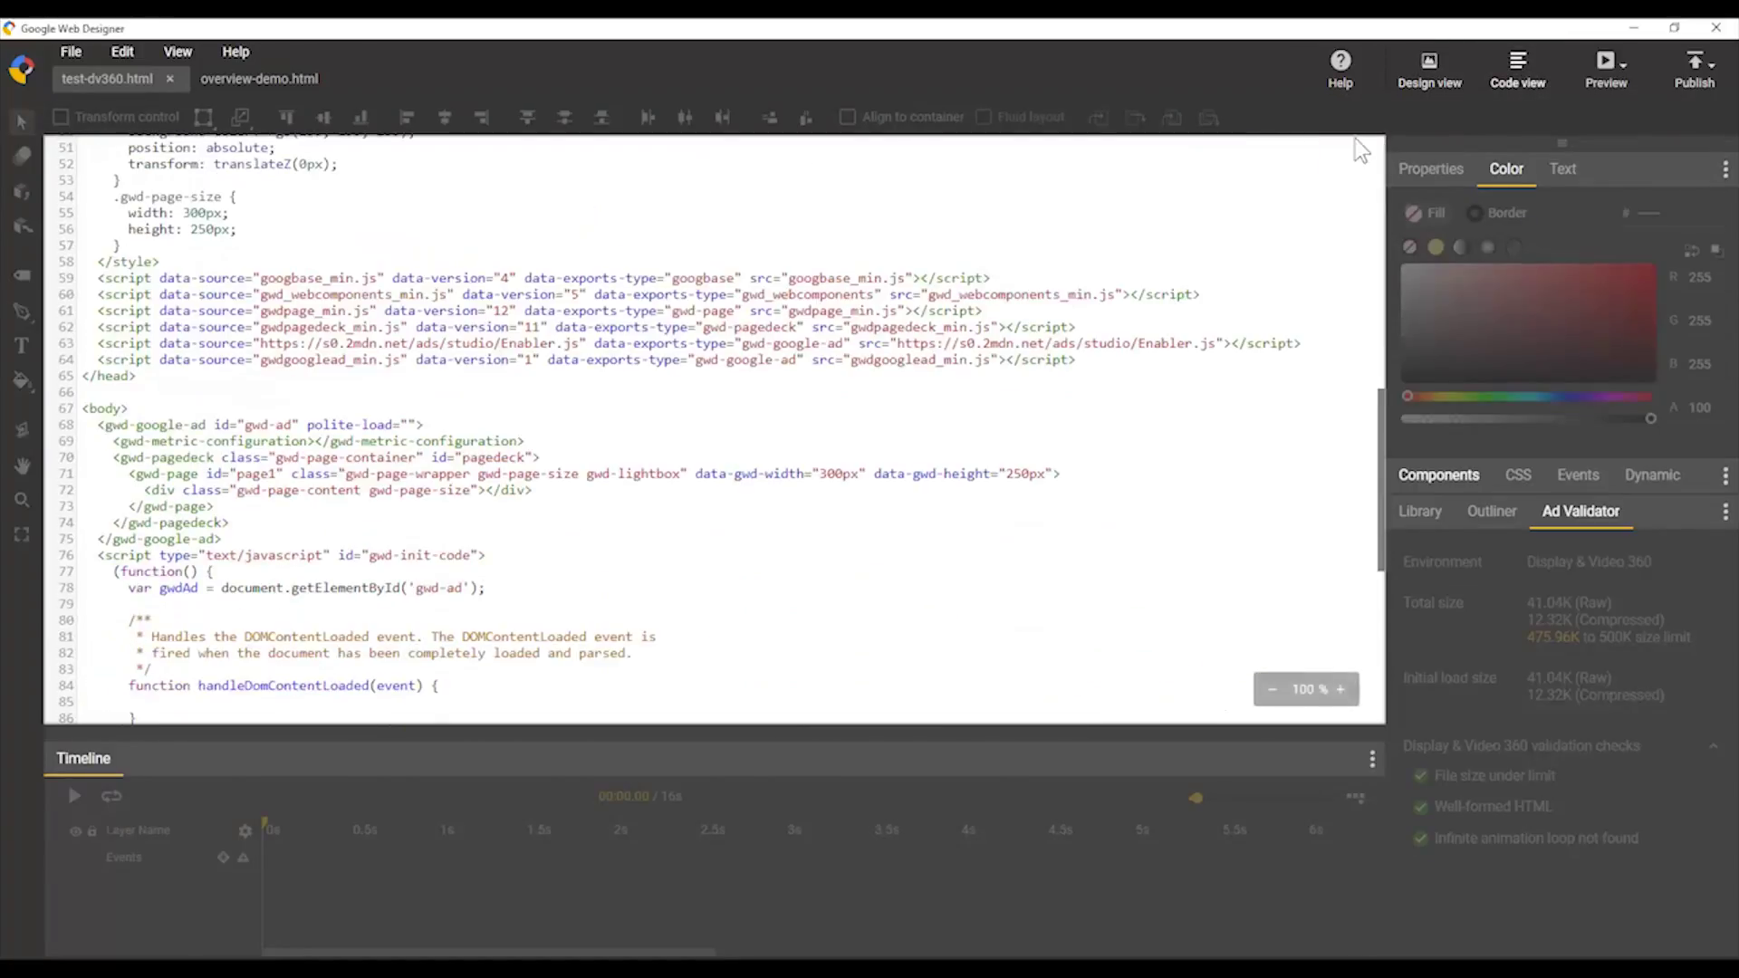
{"action": "left_click", "coordinate": [1421, 79]}
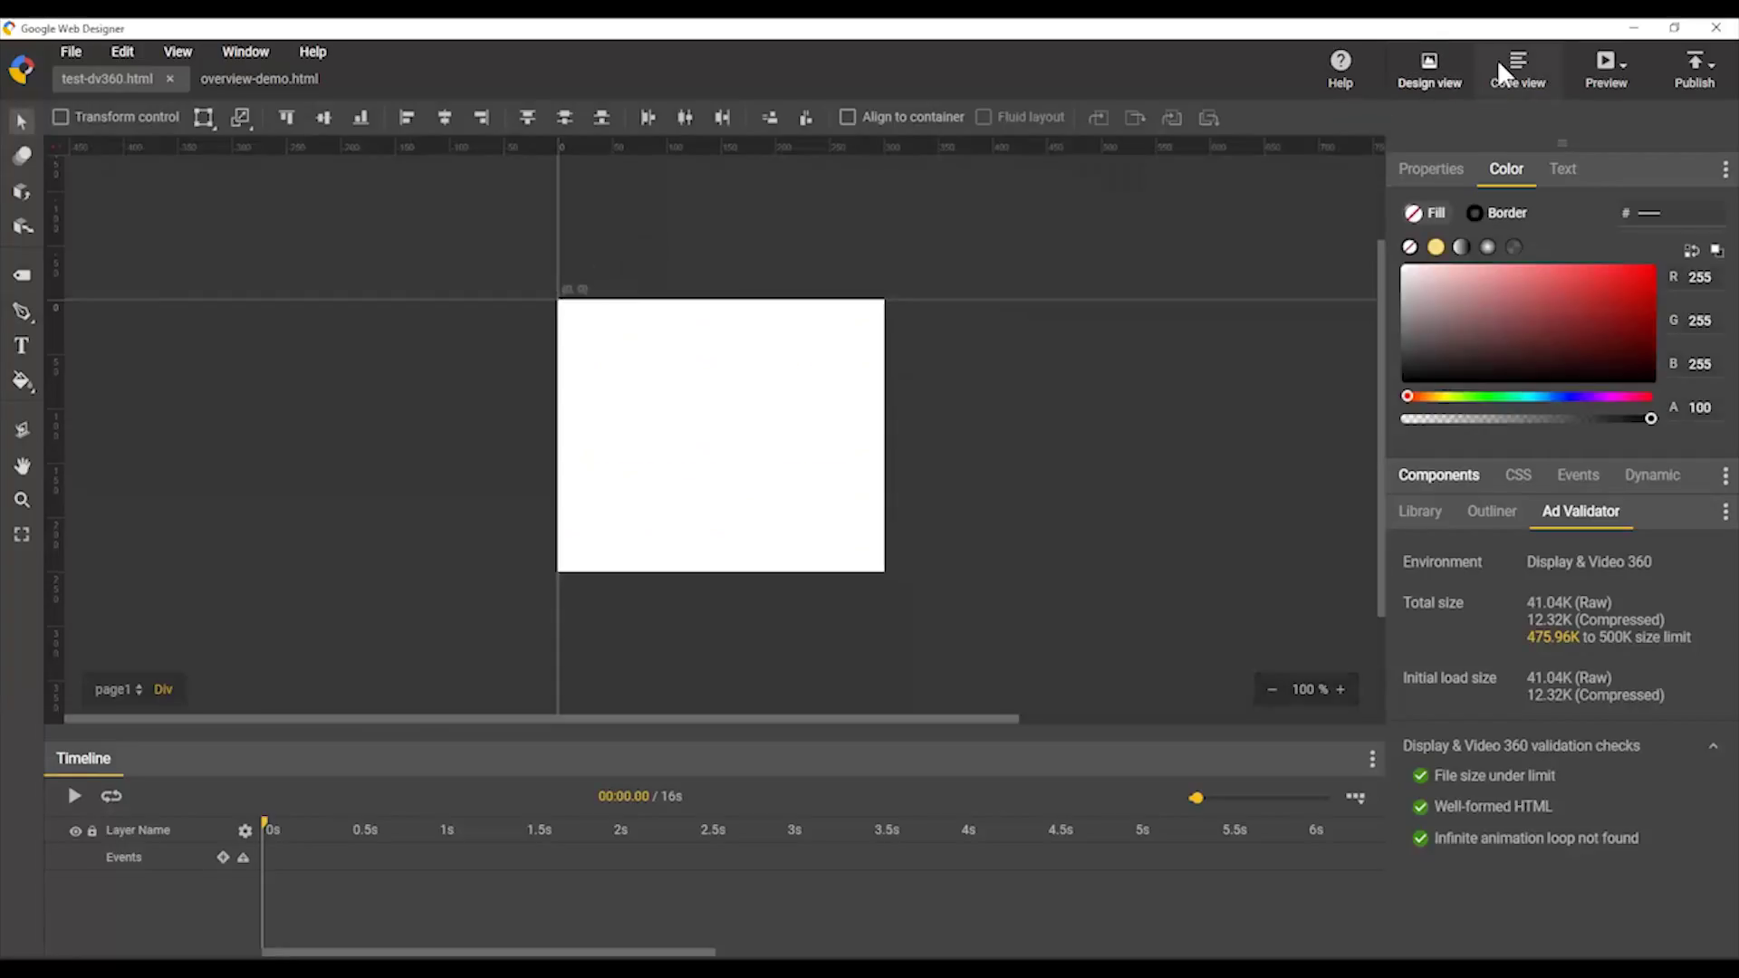
{"action": "left_click", "coordinate": [1633, 73]}
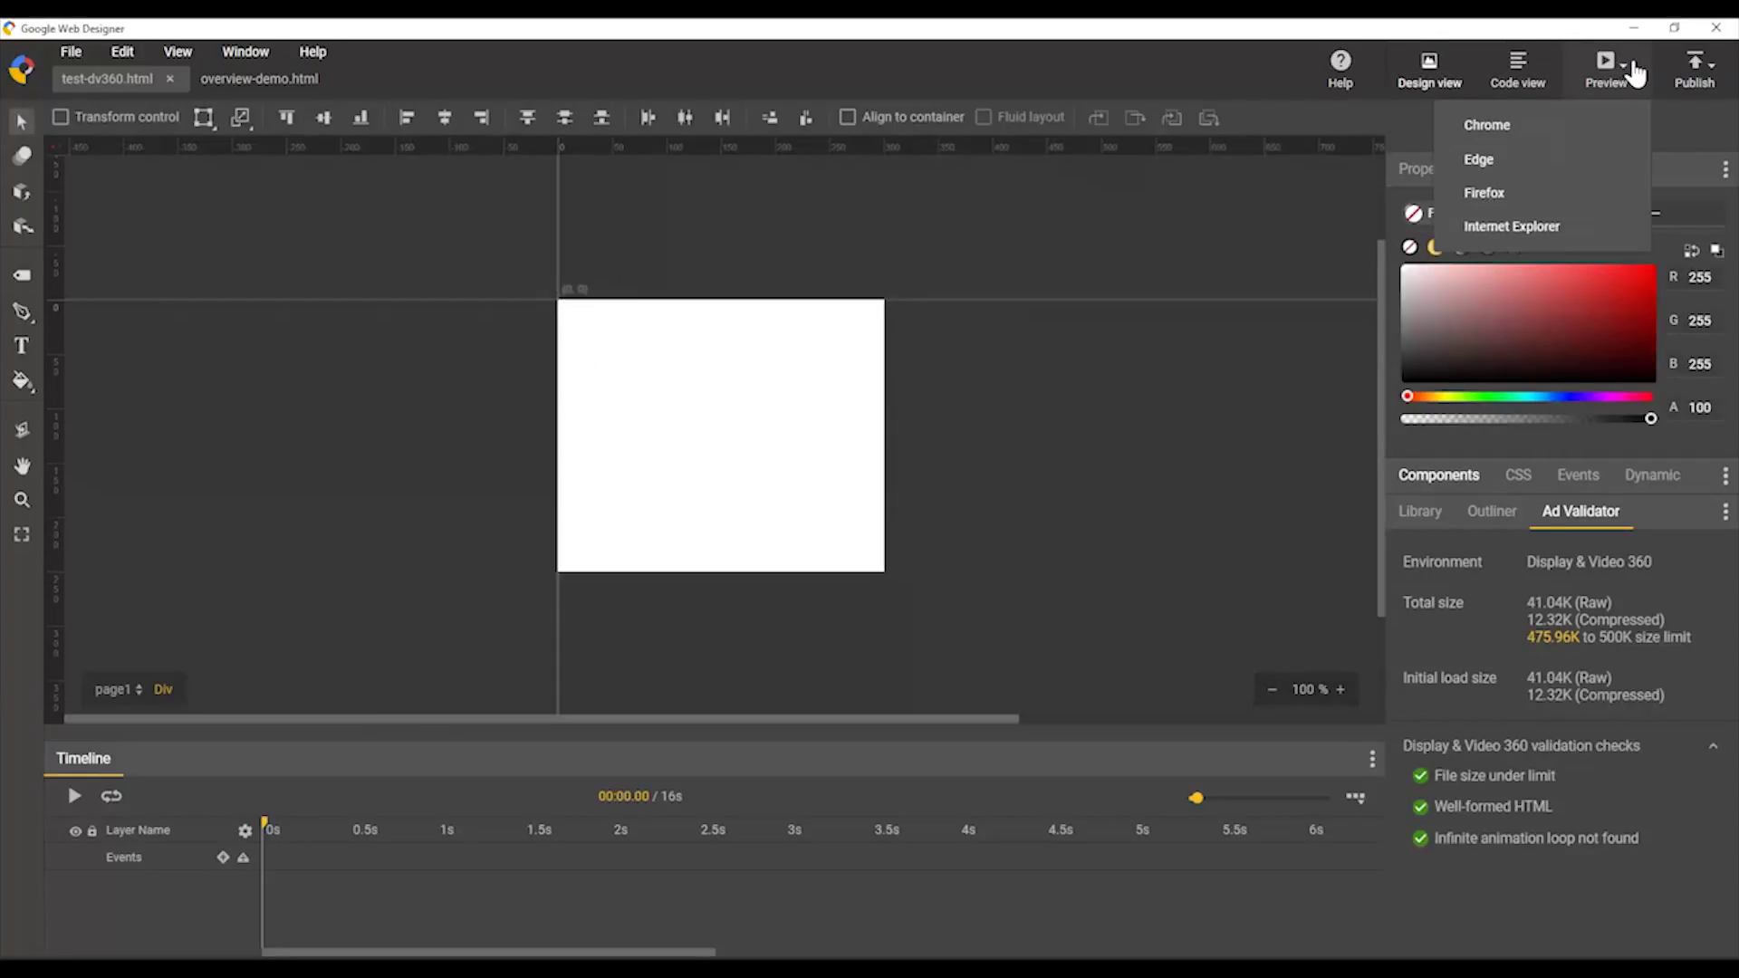
{"action": "left_click", "coordinate": [1715, 68]}
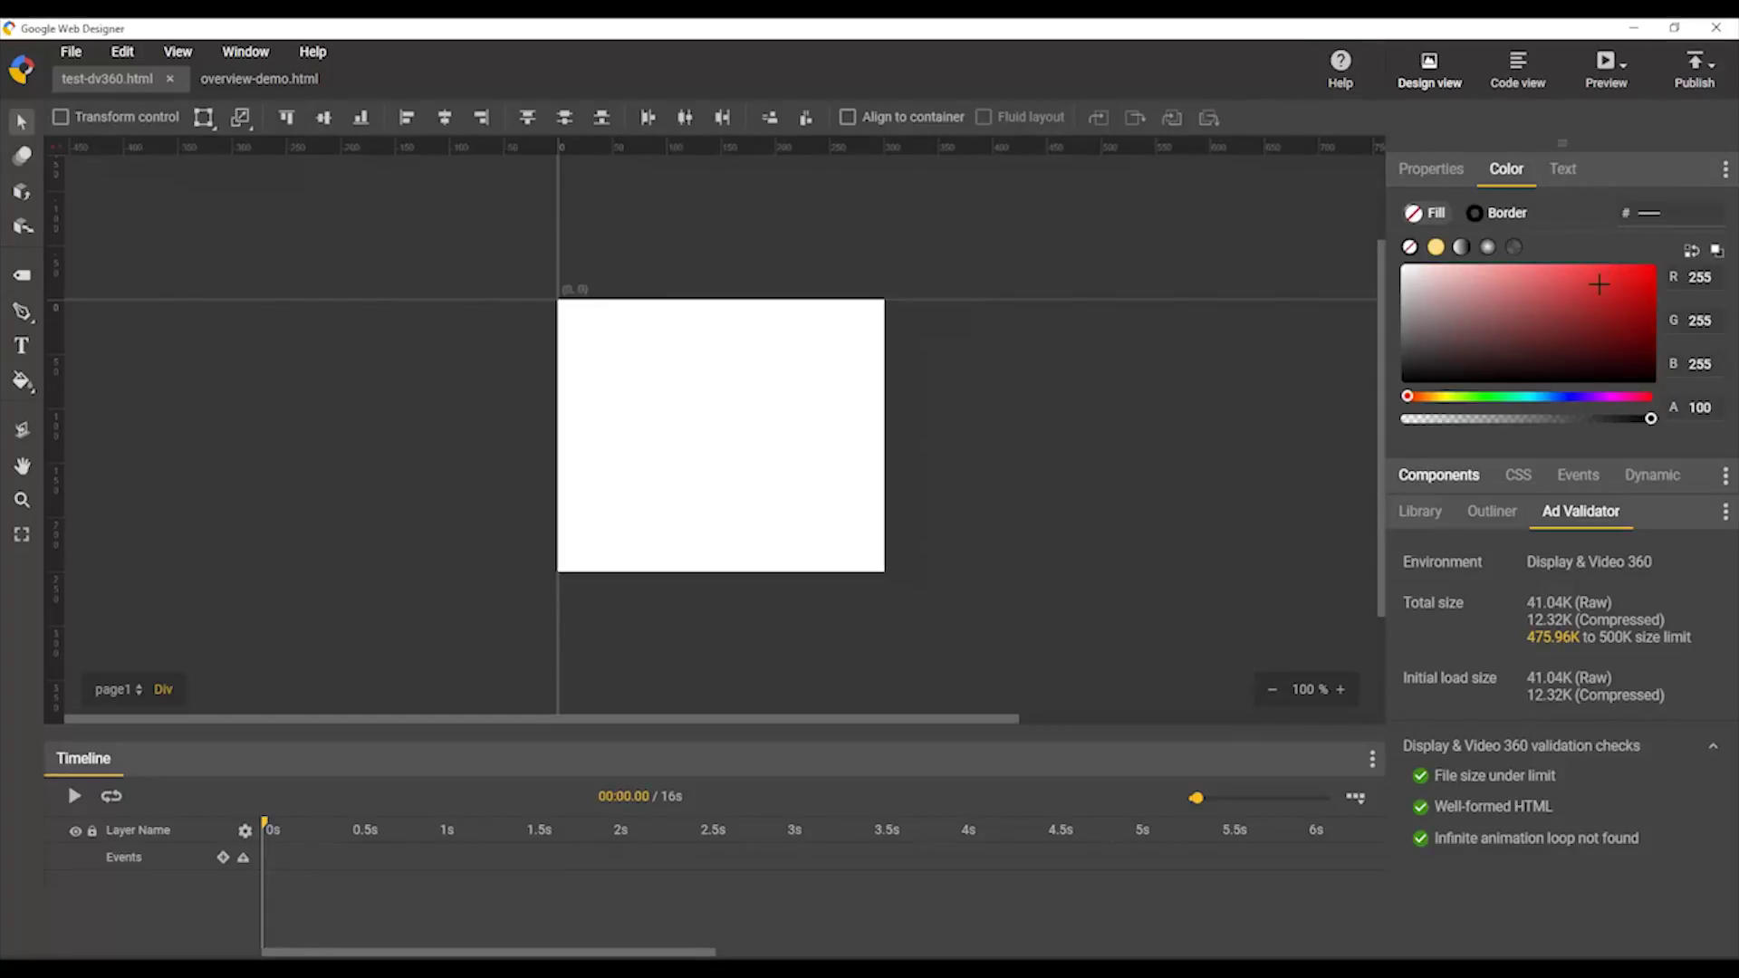
{"action": "left_click", "coordinate": [1418, 172]}
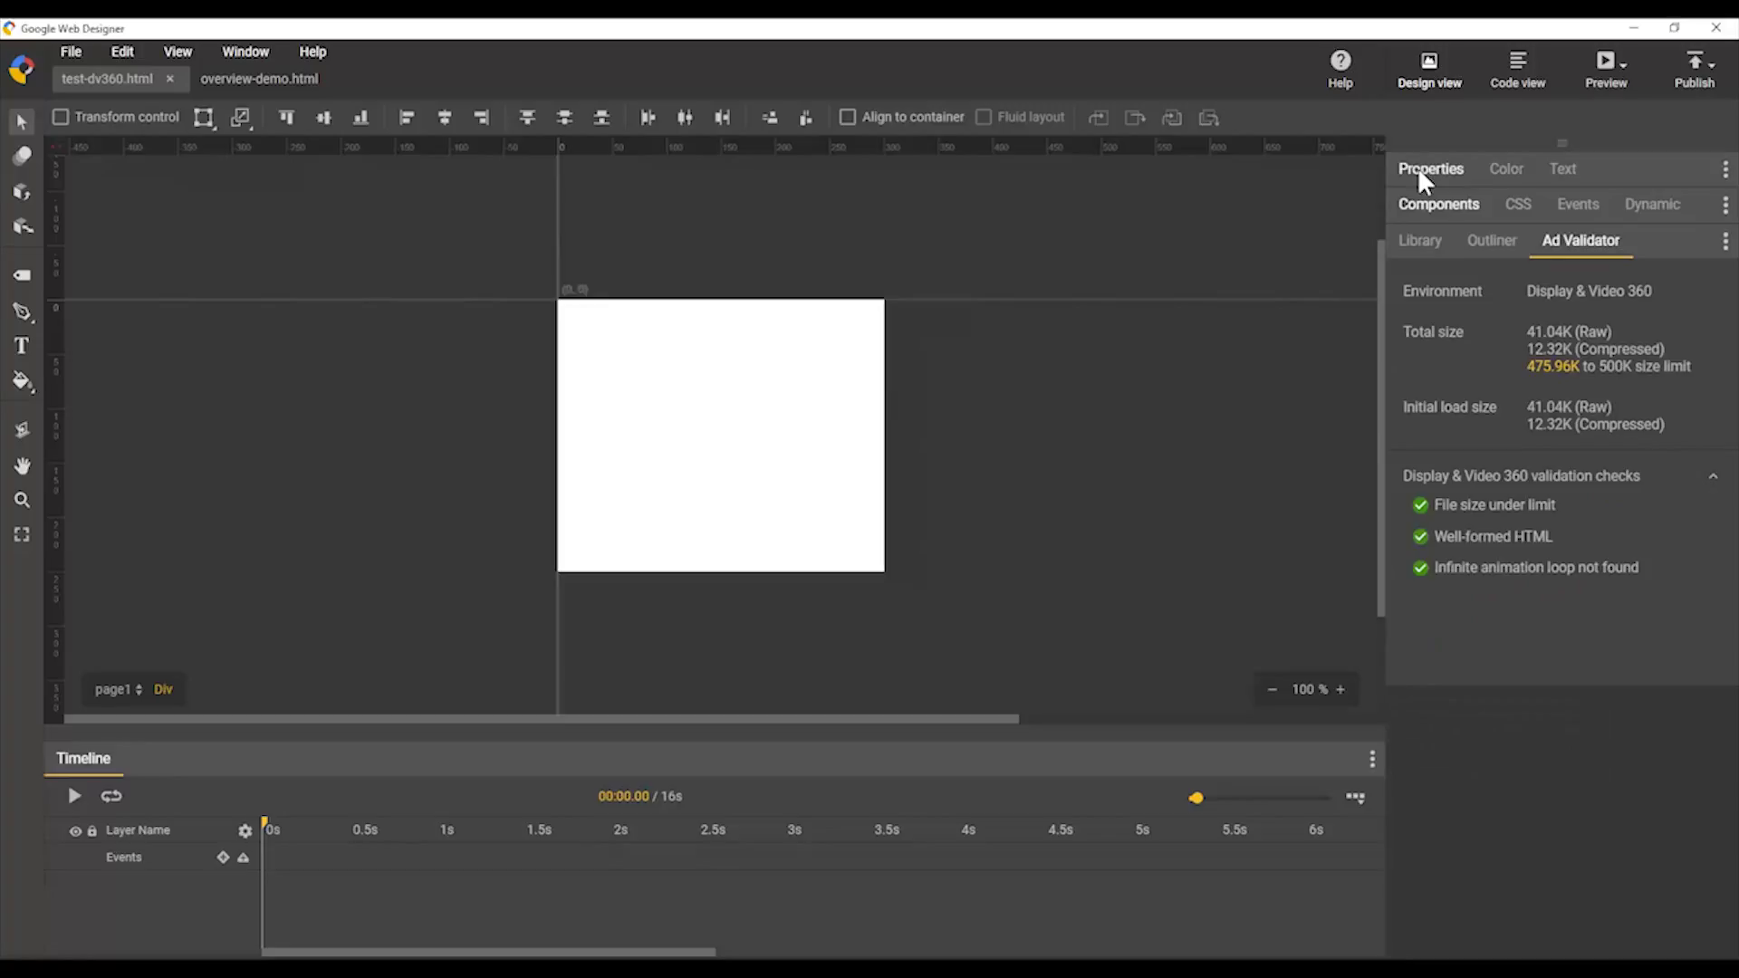
Expand Properties and drag the Color tab out to dock it separately on the left.
{"action": "left_click", "coordinate": [1419, 172]}
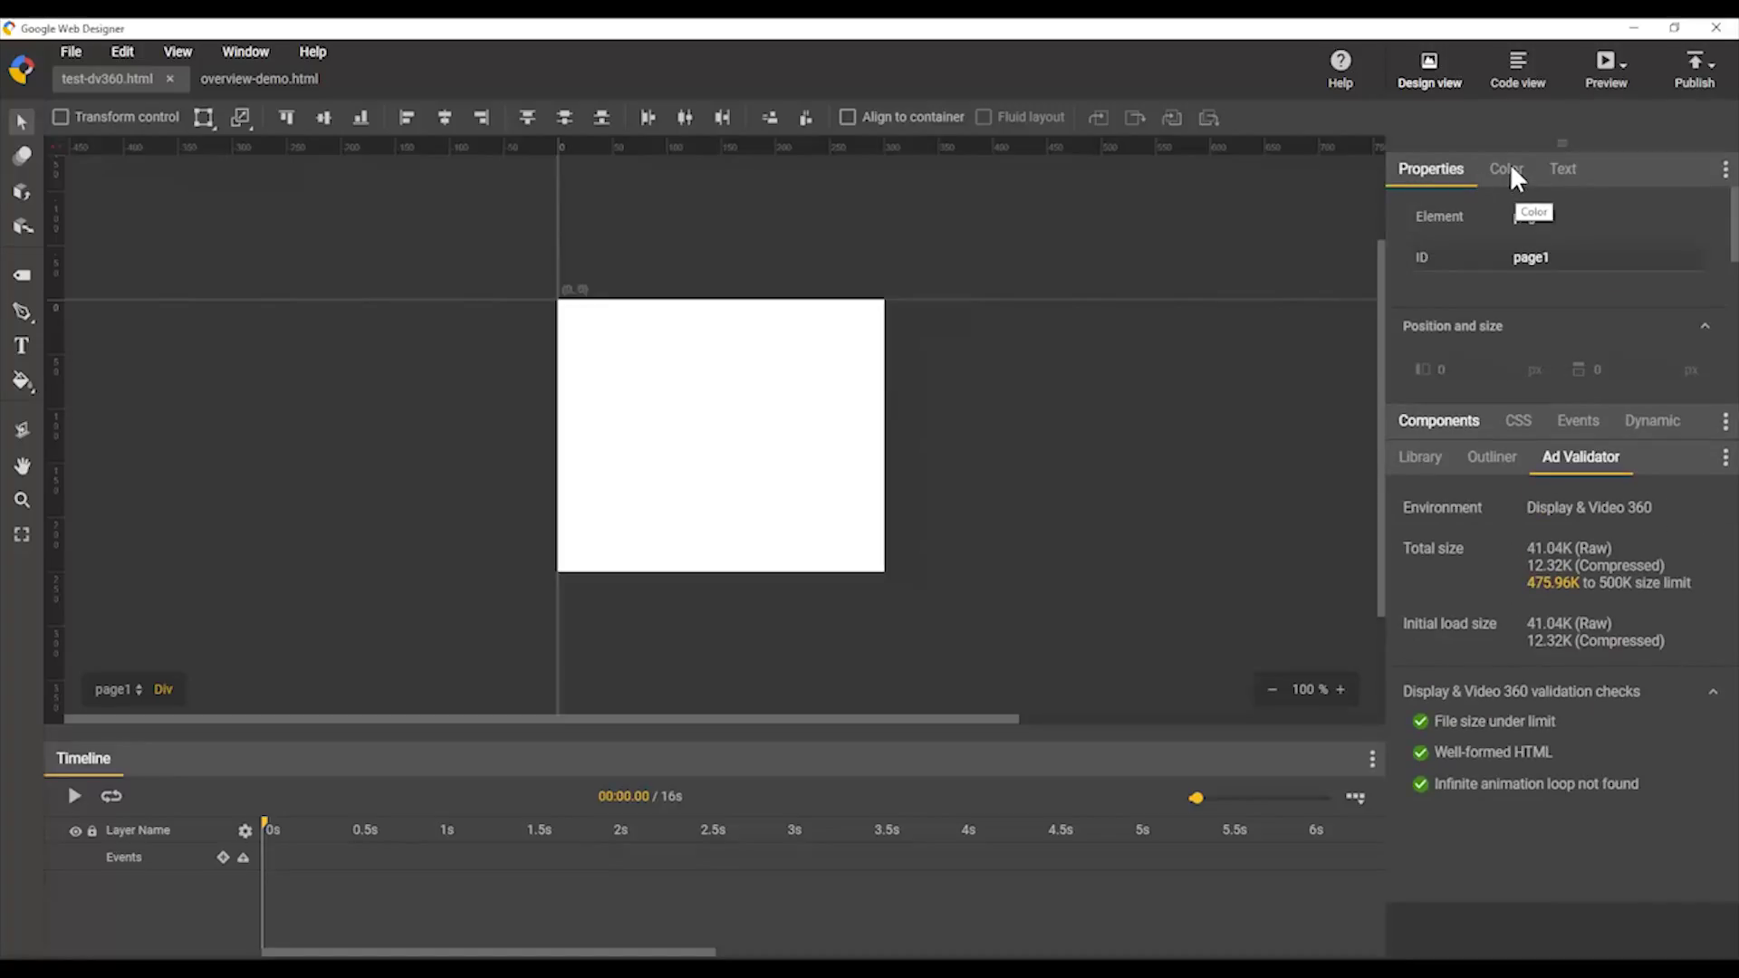
{"action": "left_click_drag", "start_coordinate": [1509, 165], "coordinate": [1563, 400]}
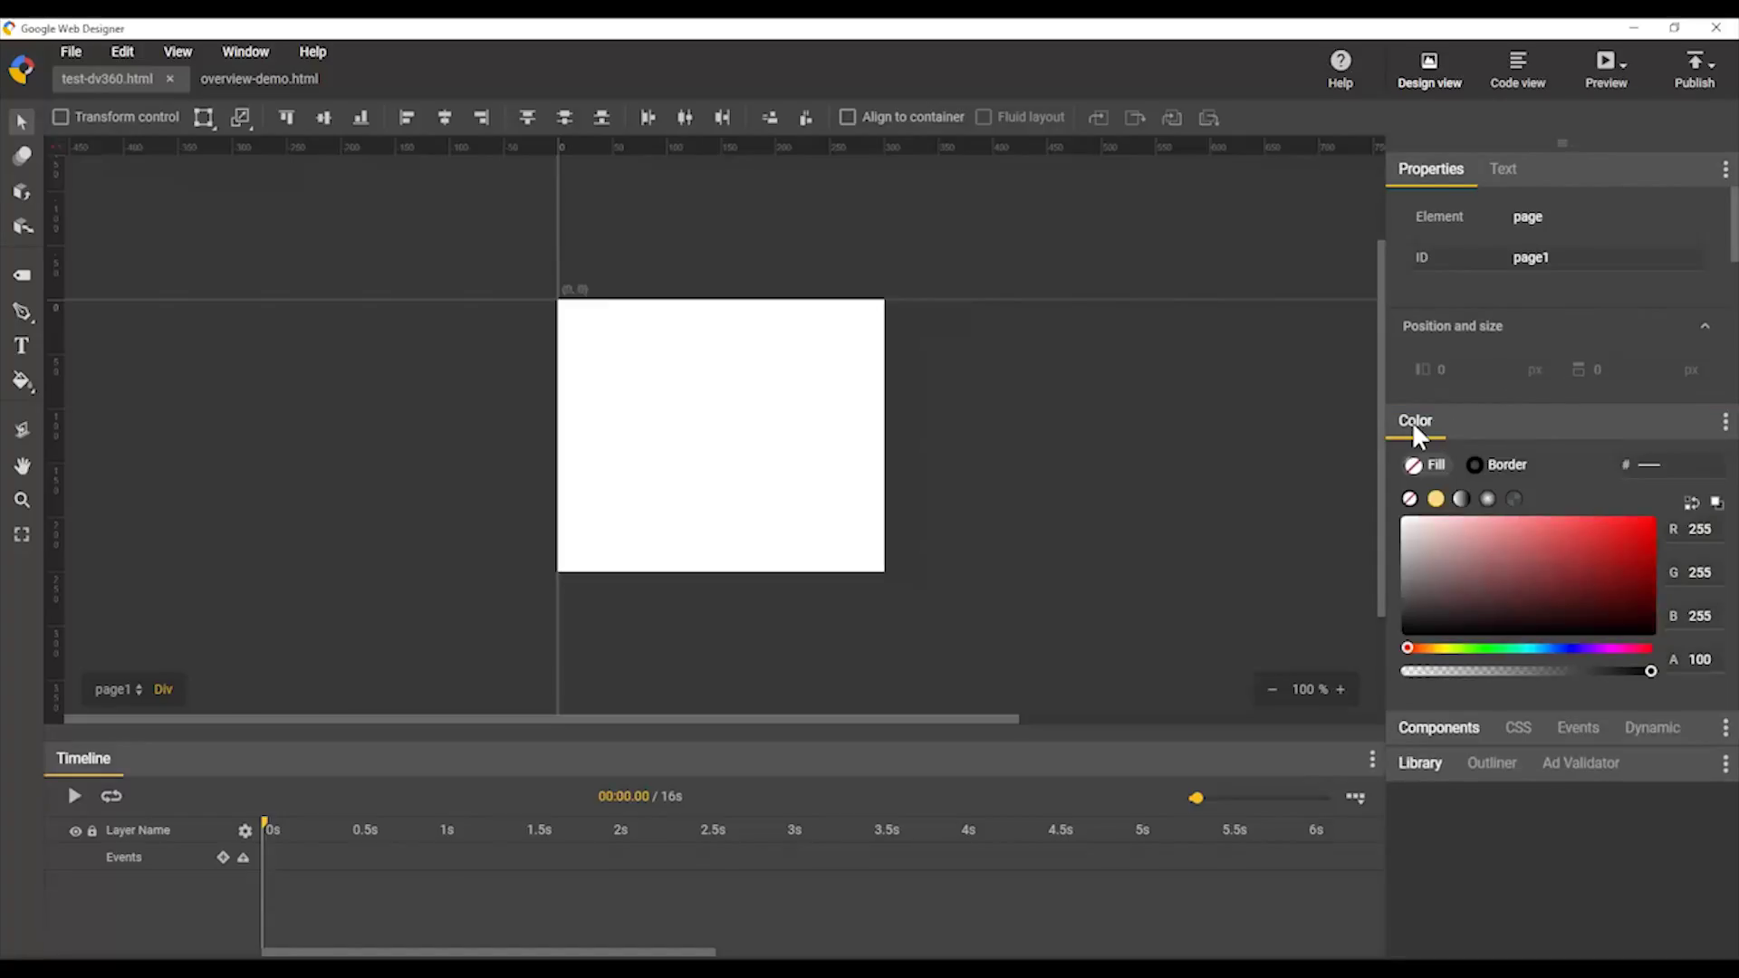
{"action": "left_click_drag", "start_coordinate": [1411, 421], "coordinate": [68, 240]}
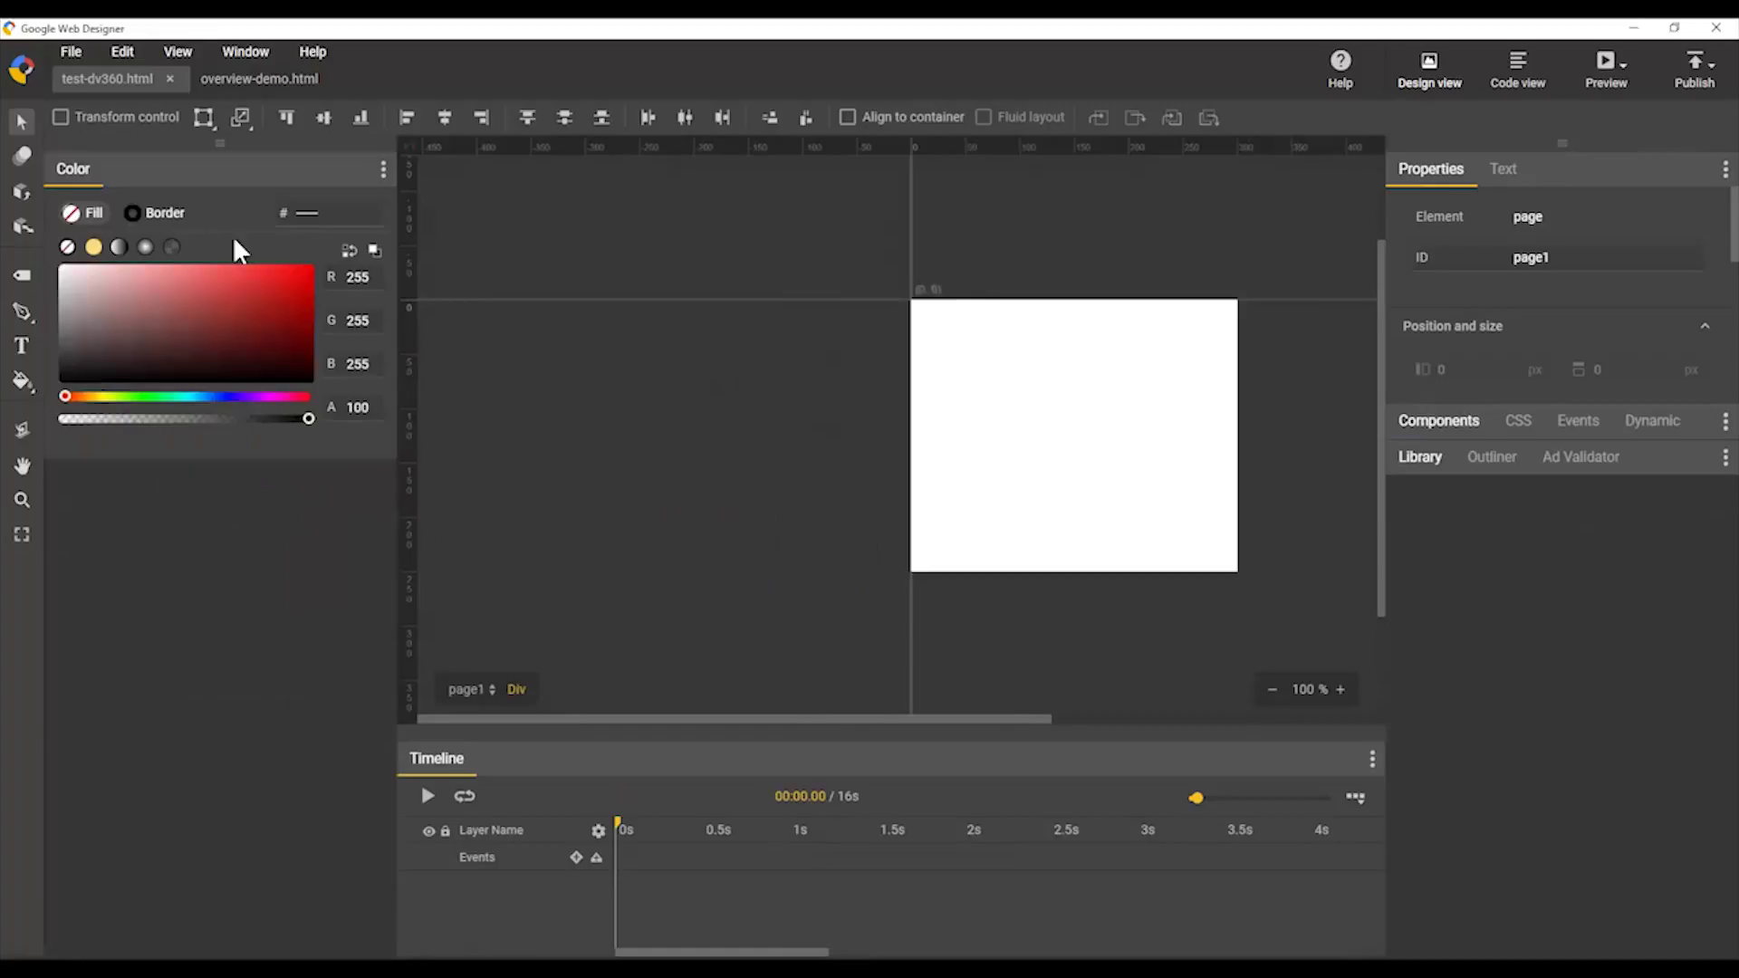
Float the Ad Validator over the canvas, move the Timeline, then redock the validator beside Library and Outliner.
{"action": "left_click_drag", "start_coordinate": [1576, 460], "coordinate": [610, 199]}
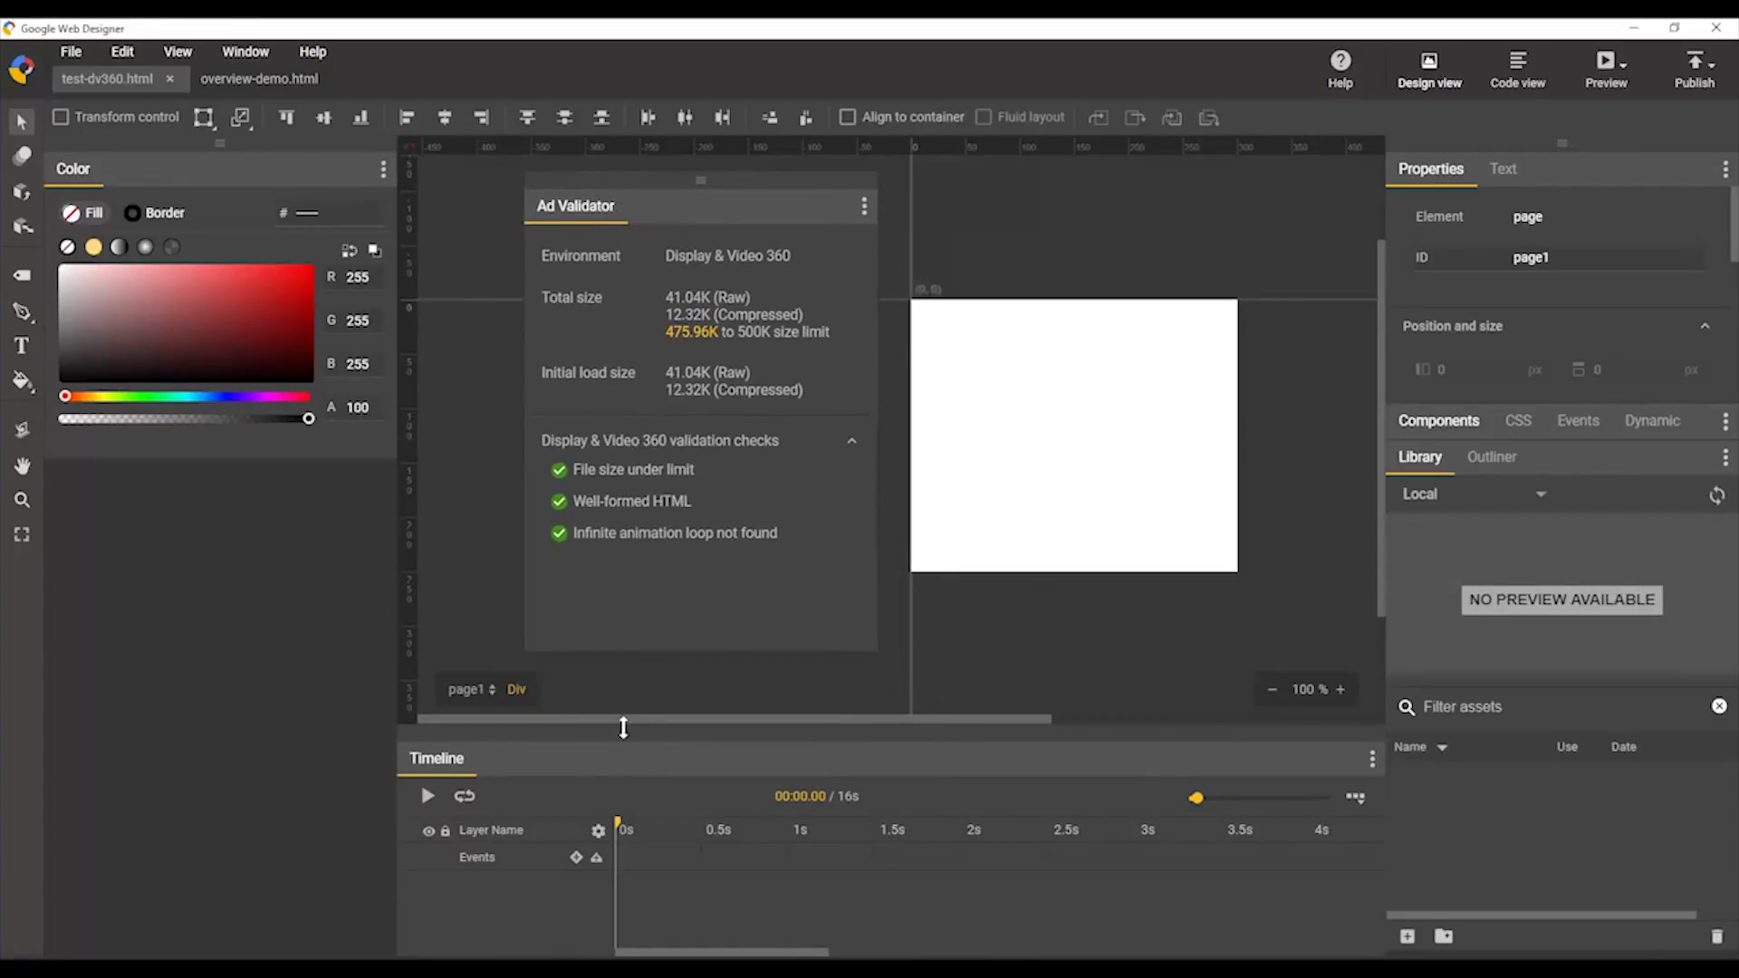
{"action": "left_click_drag", "start_coordinate": [436, 757], "coordinate": [622, 897]}
{"action": "left_click_drag", "start_coordinate": [583, 207], "coordinate": [1583, 458]}
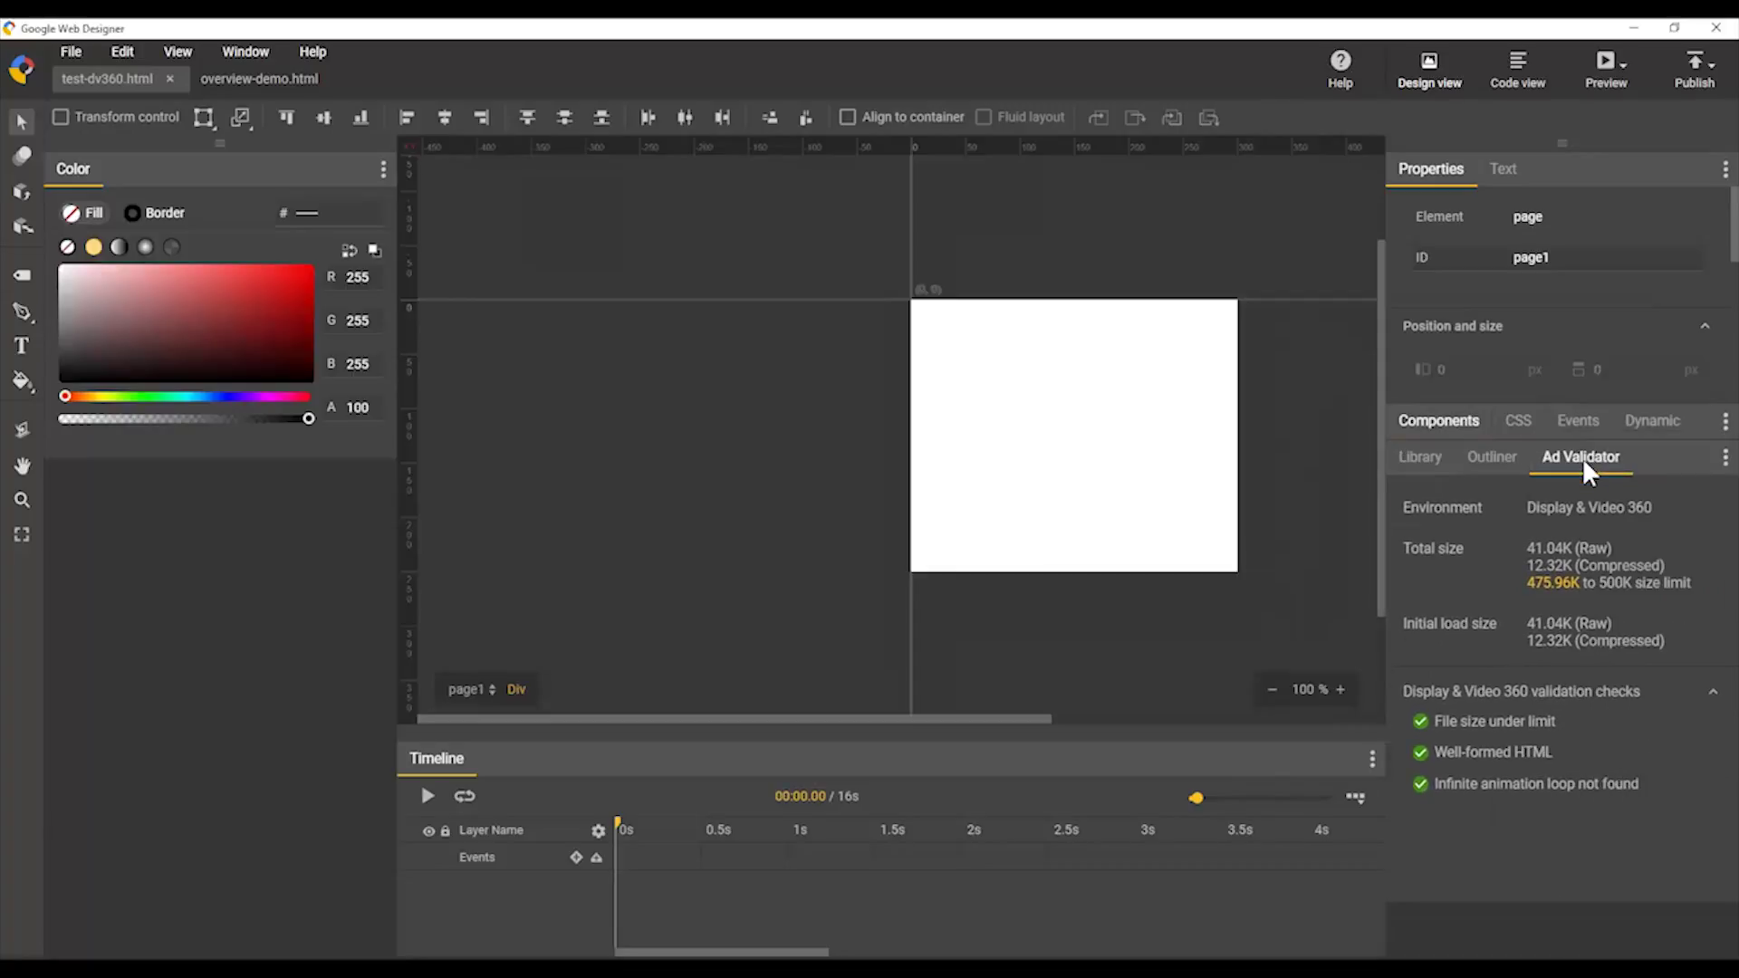
{"action": "left_click_drag", "start_coordinate": [993, 720], "coordinate": [1116, 722]}
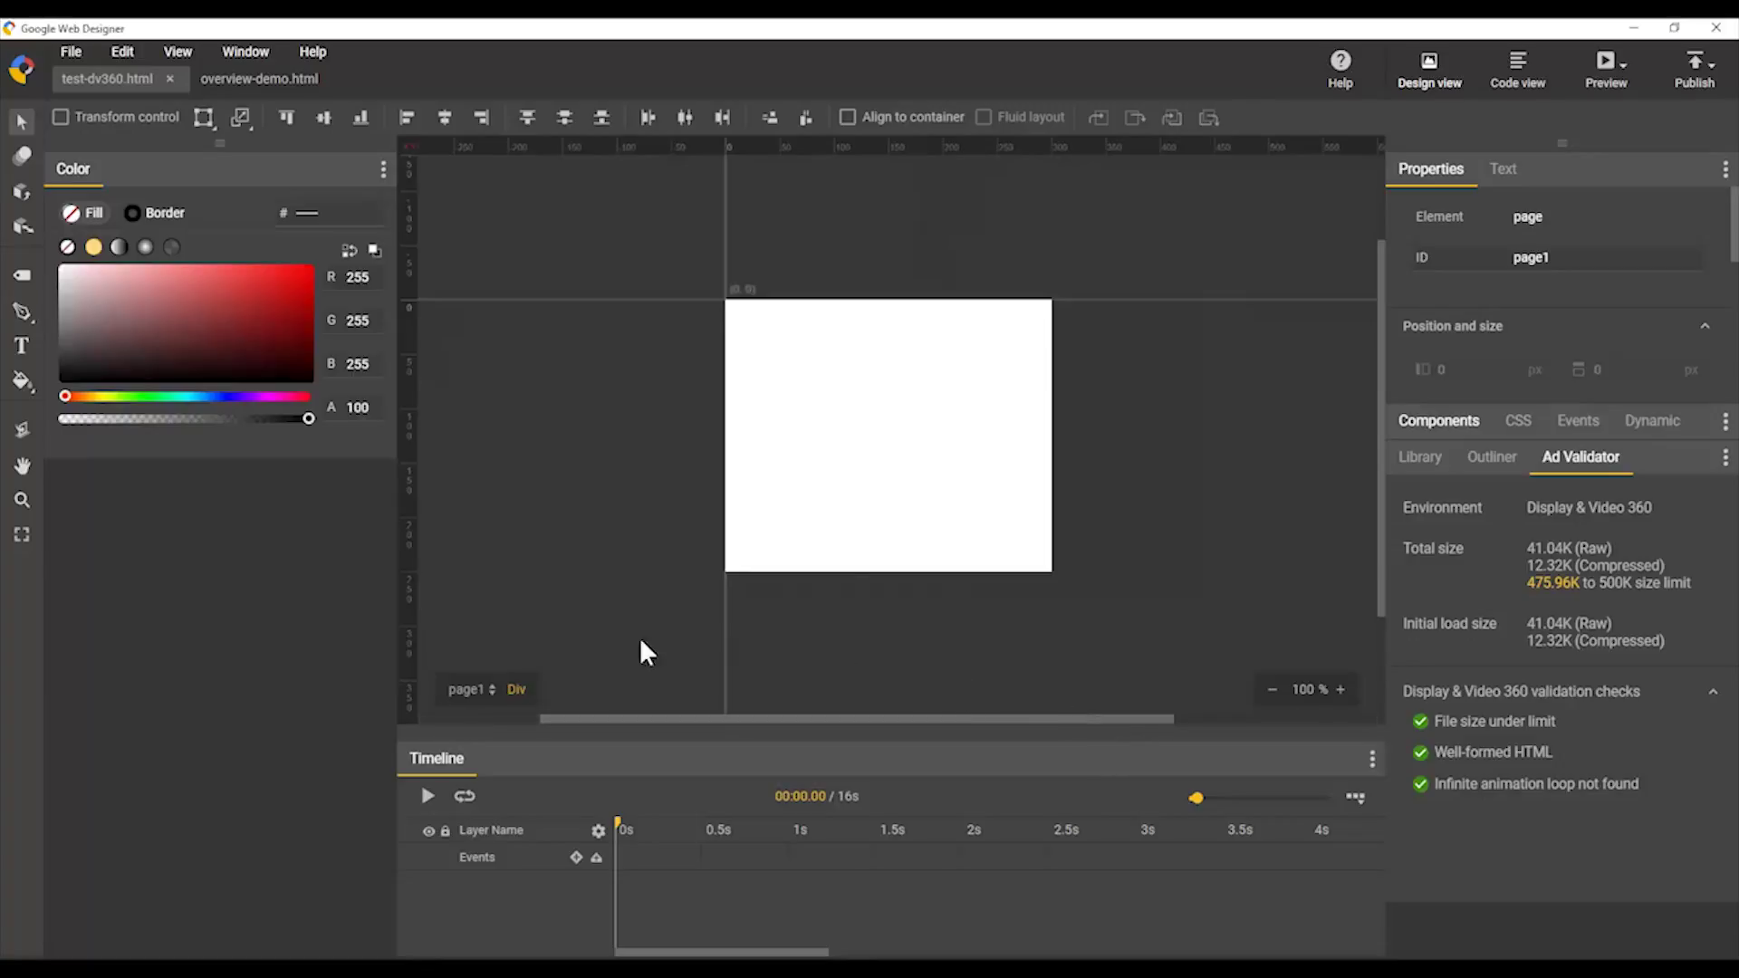
Open the page1 selector to show the banner's page list.
{"action": "left_click", "coordinate": [473, 692]}
Switch to overview-demo.html, toggle the timeline mode twice, and play the firefly animation.
{"action": "left_click", "coordinate": [288, 82]}
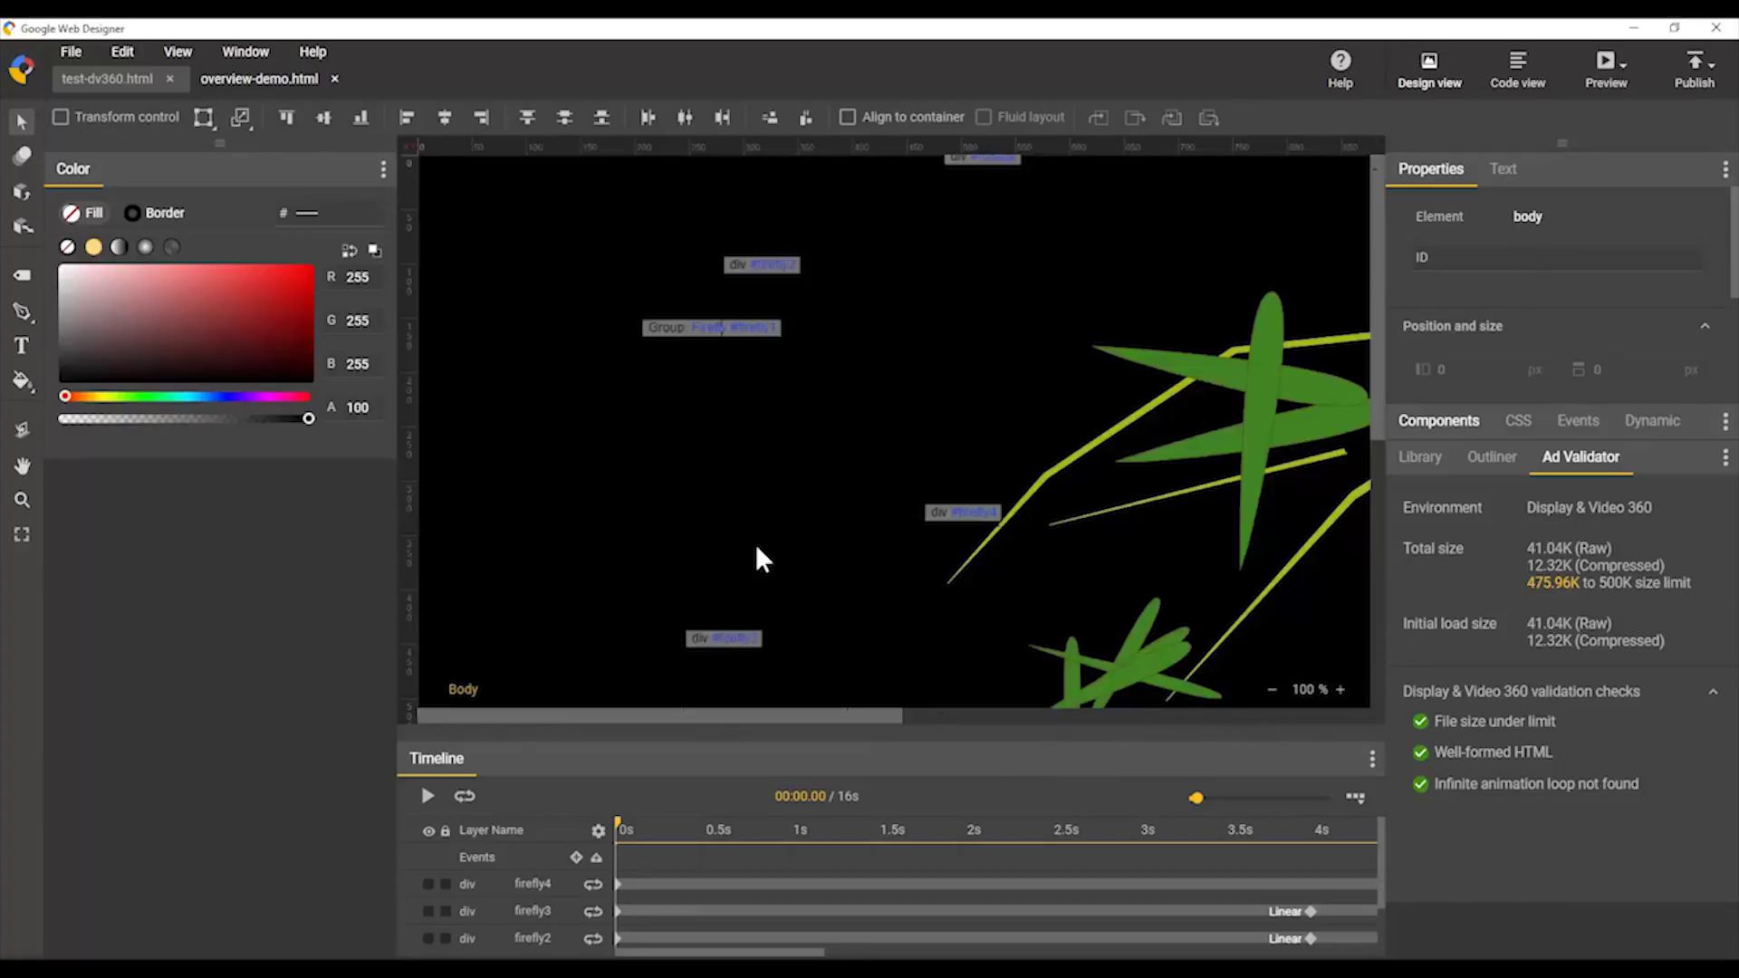
{"action": "left_click", "coordinate": [1354, 799]}
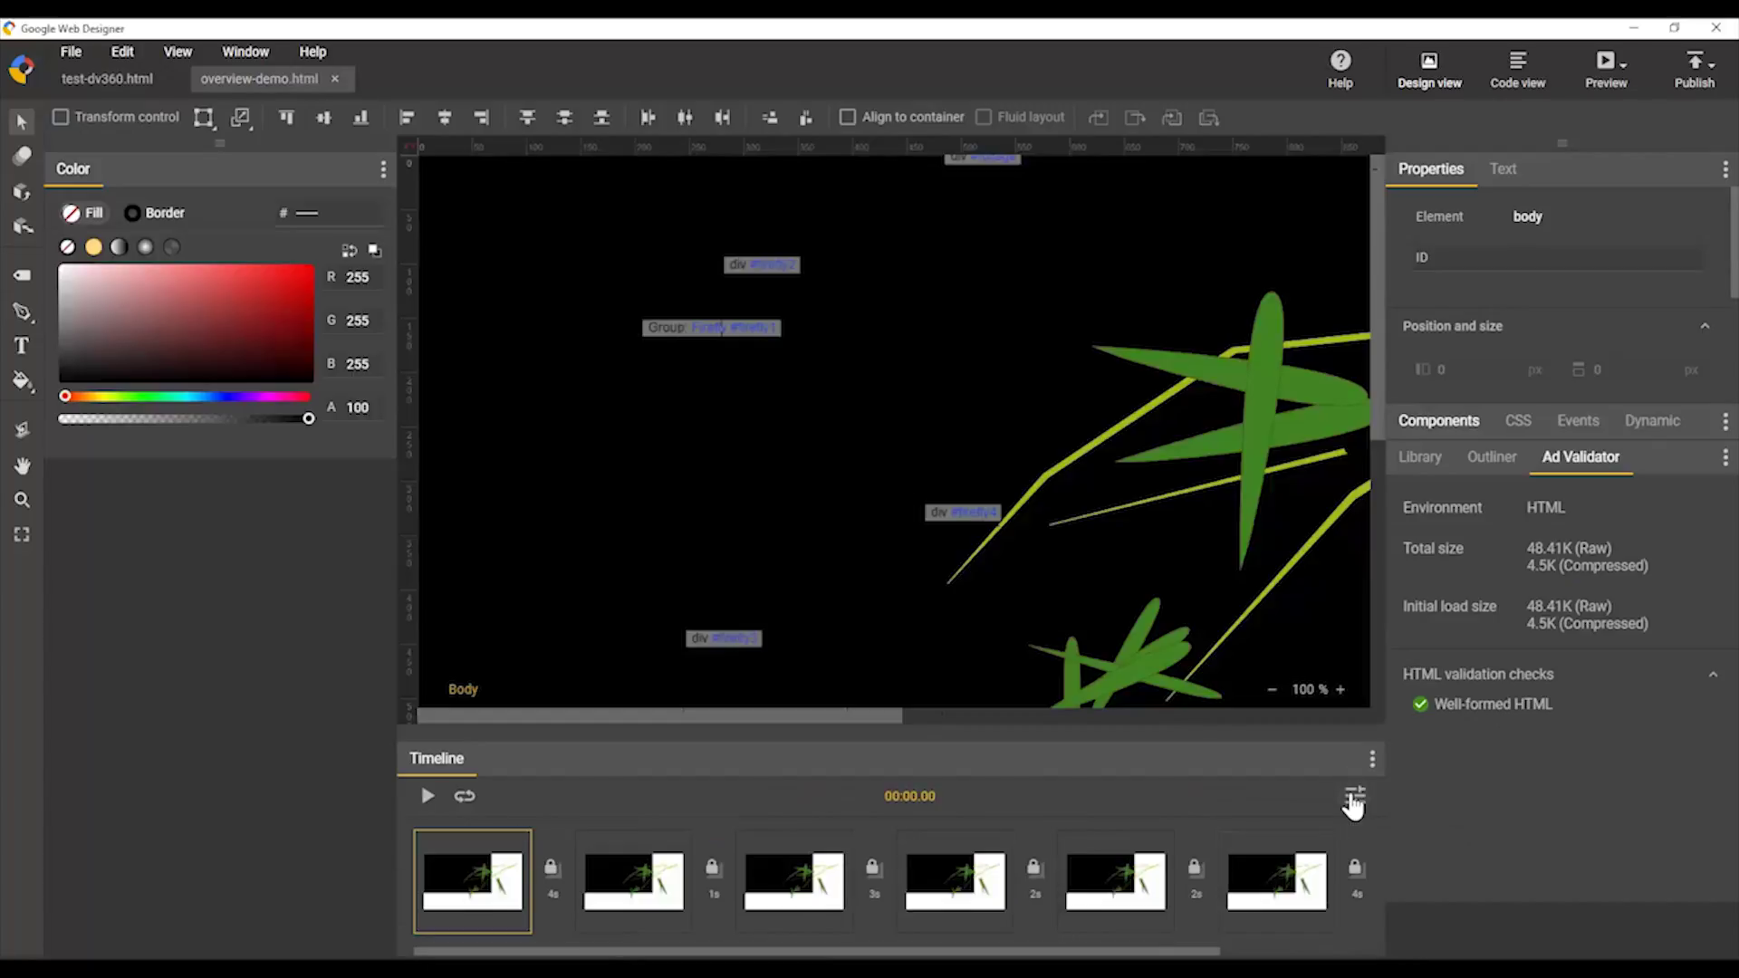
{"action": "left_click", "coordinate": [1354, 800]}
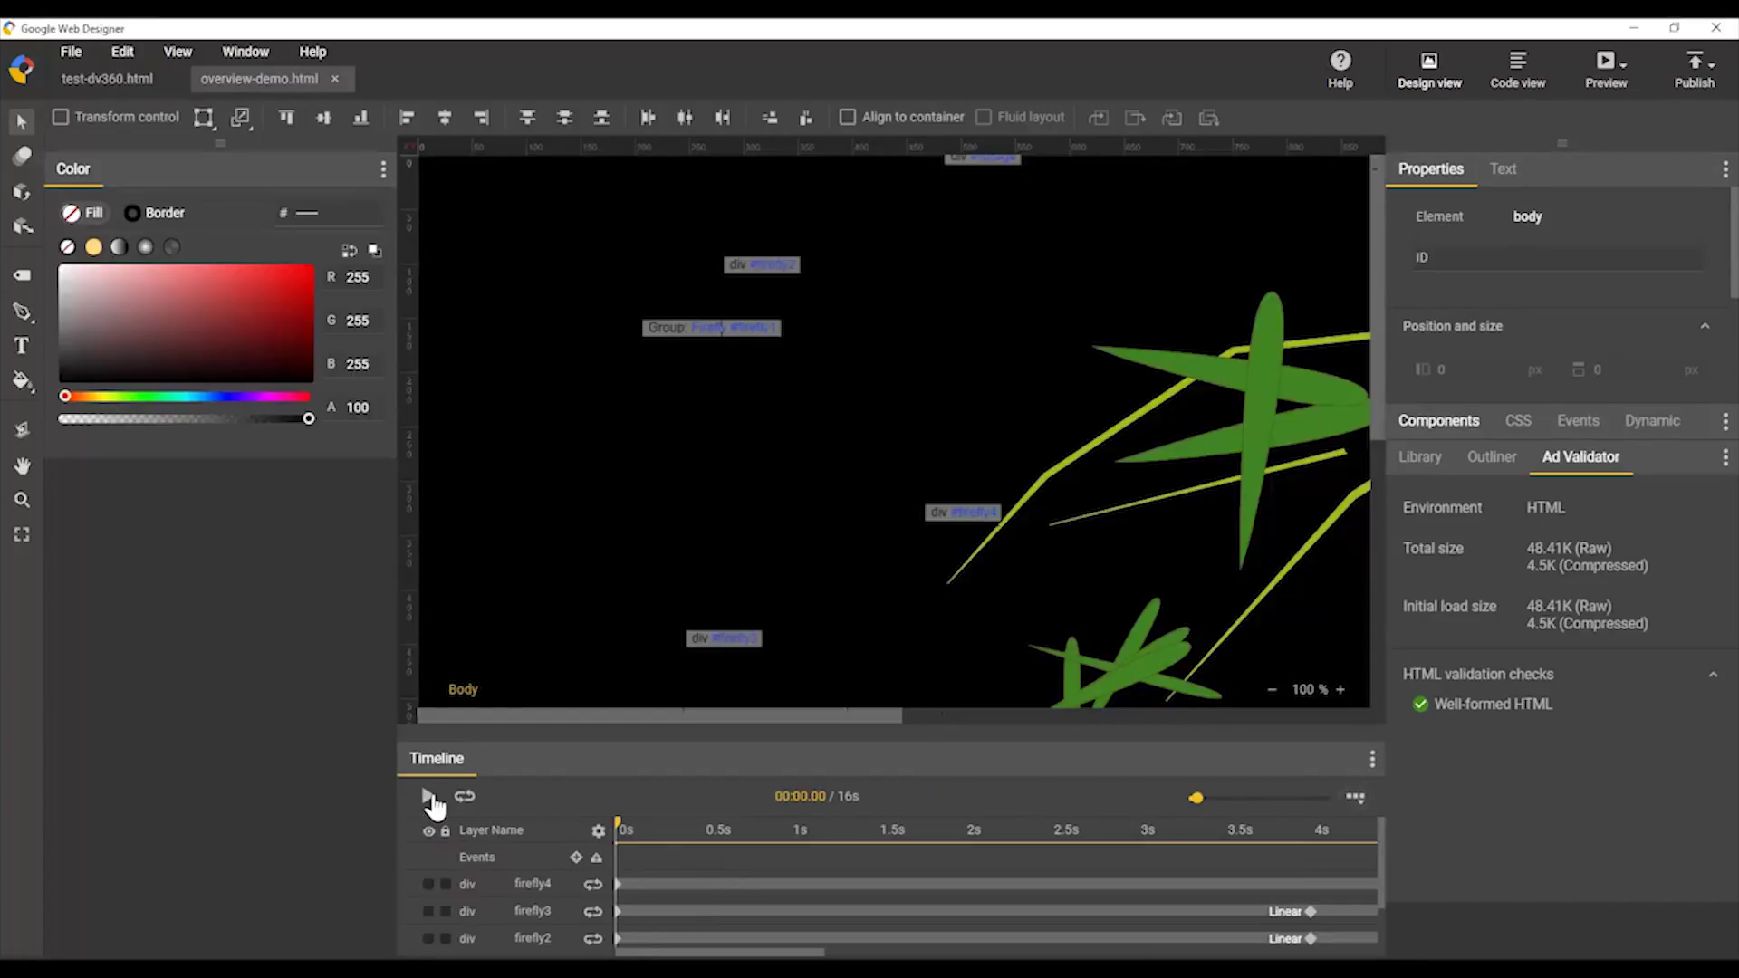
{"action": "left_click", "coordinate": [426, 796]}
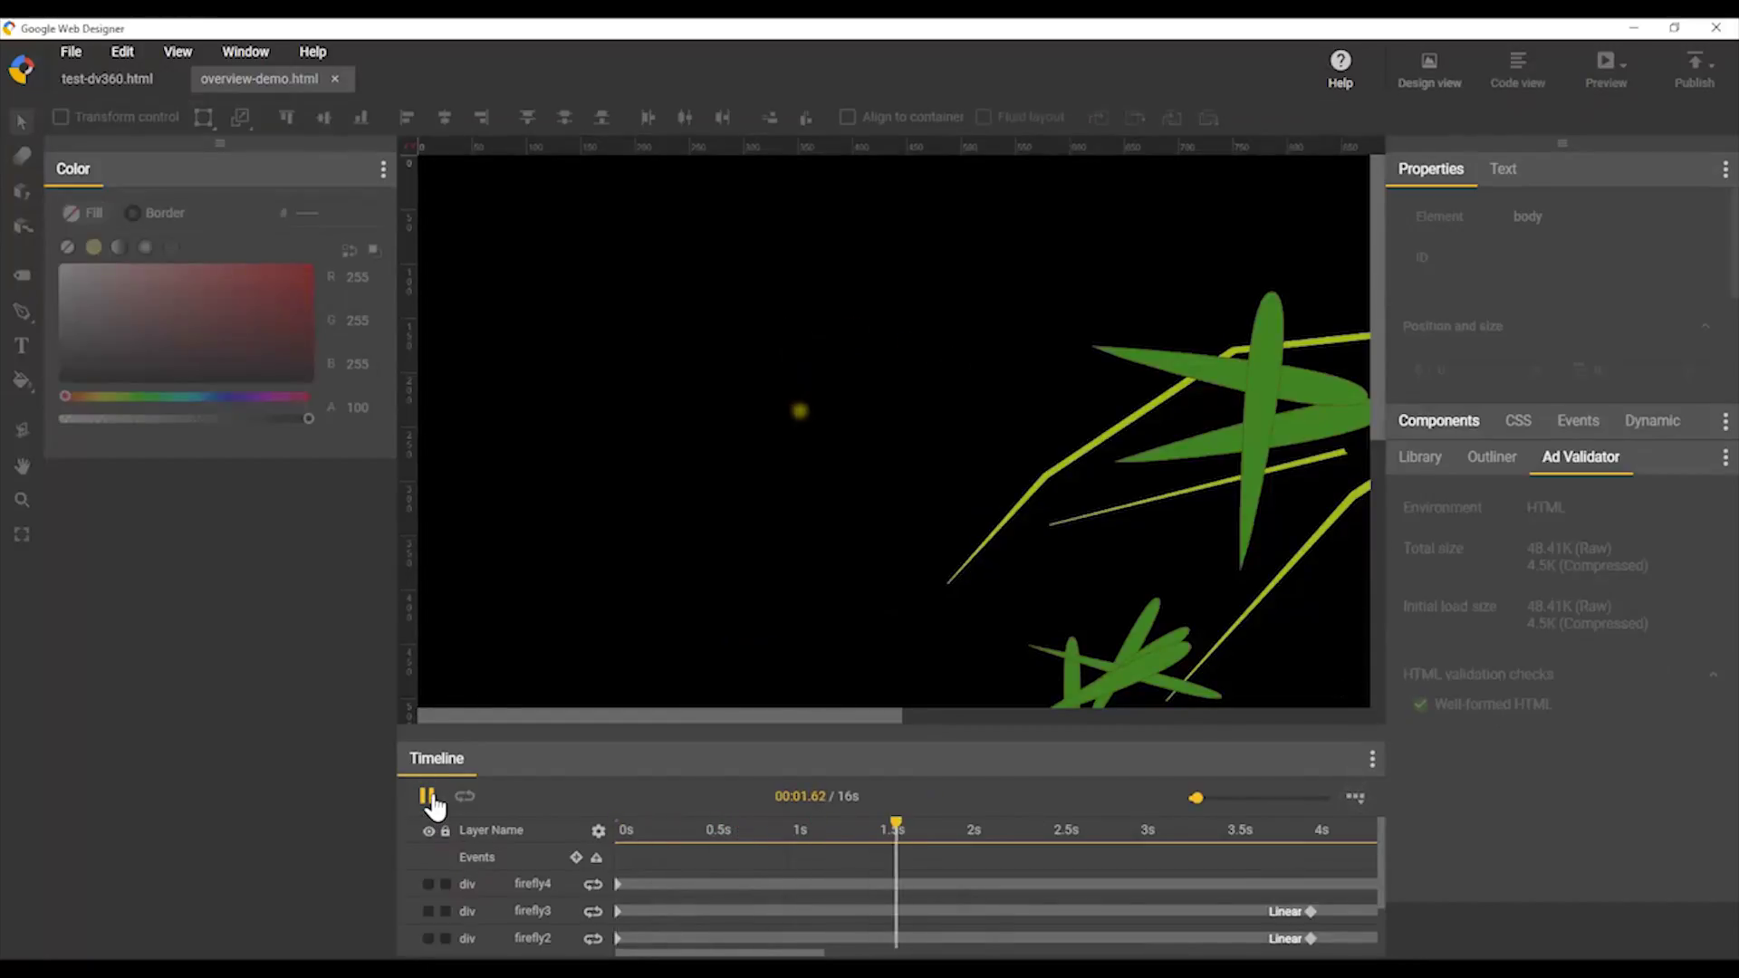